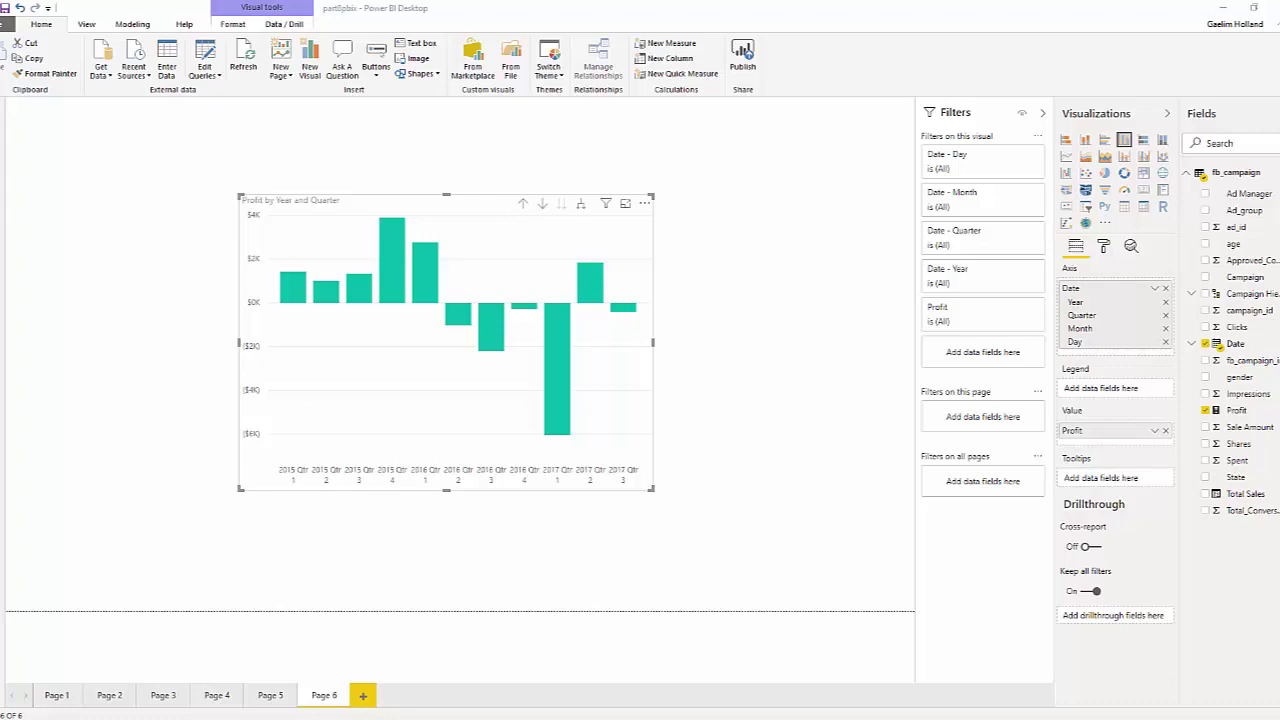
Nudge the Profit by Year and Quarter column chart up and to the left on Page 6.
{"action": "left_click_drag", "start_coordinate": [426, 212], "coordinate": [398, 189]}
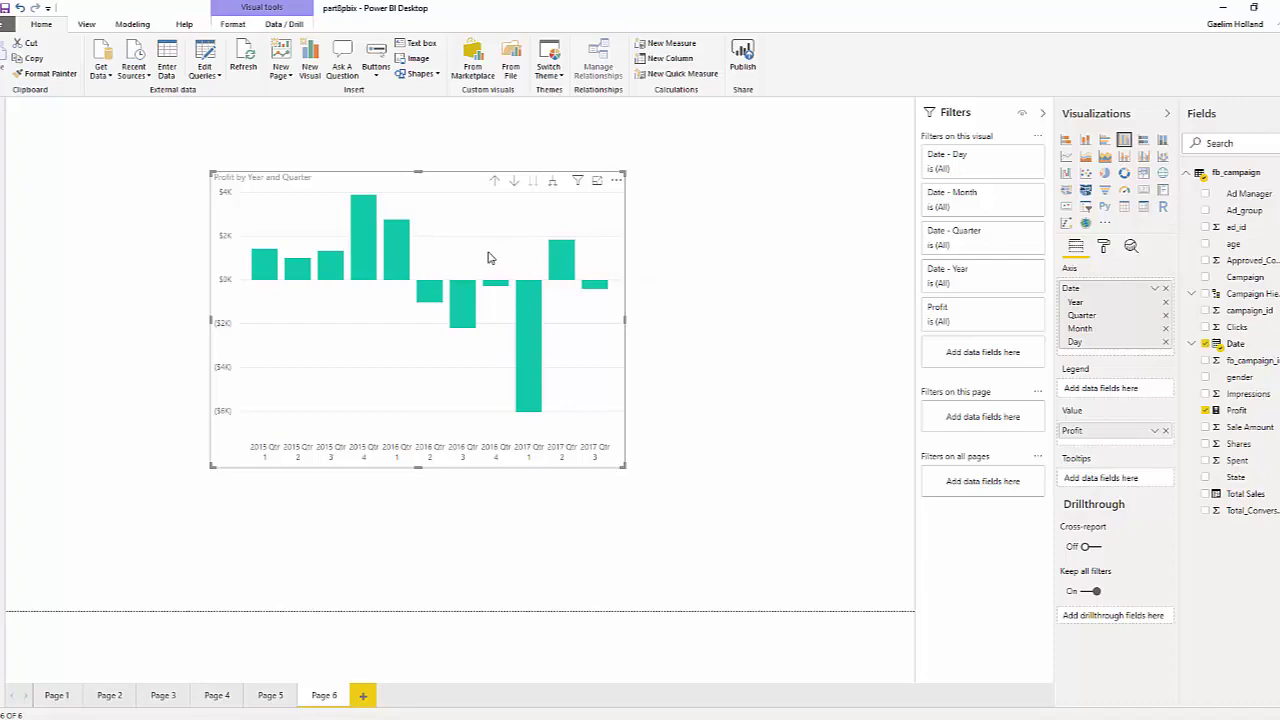
{"action": "left_click_drag", "start_coordinate": [487, 257], "coordinate": [481, 245]}
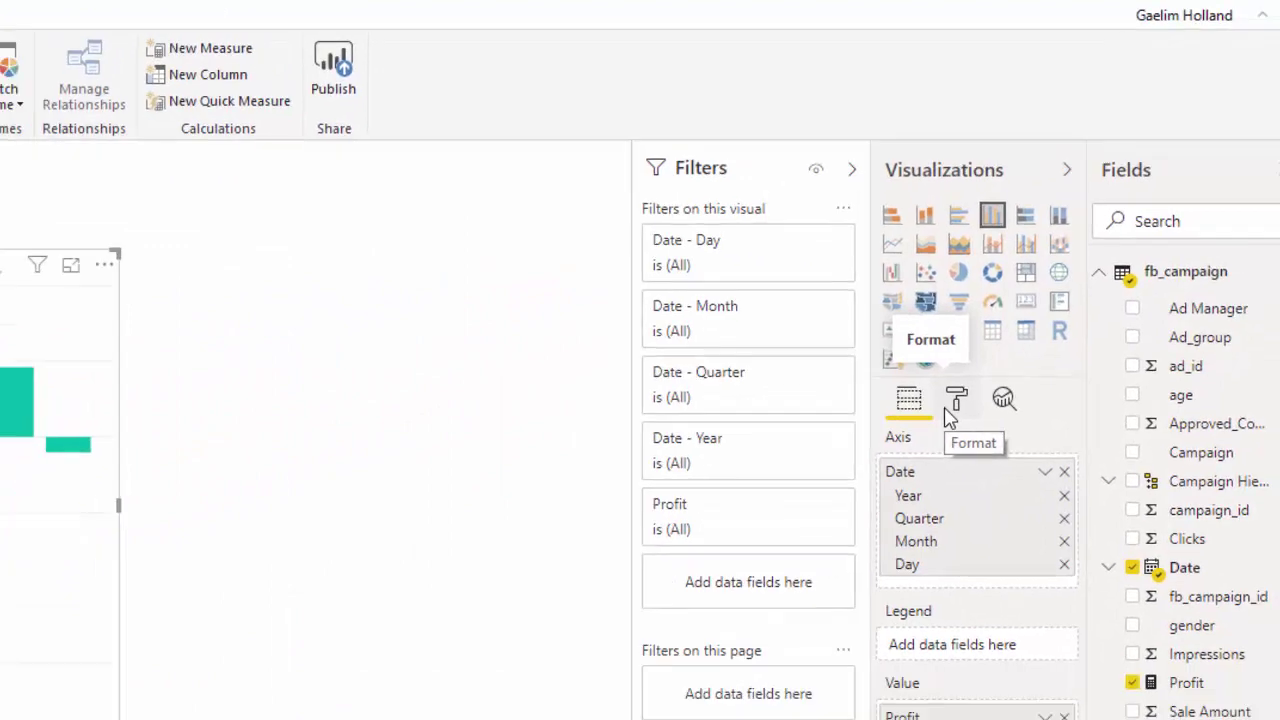
Expand the chart's Data colors settings and open conditional formatting for the Default color.
{"action": "left_click", "coordinate": [955, 448]}
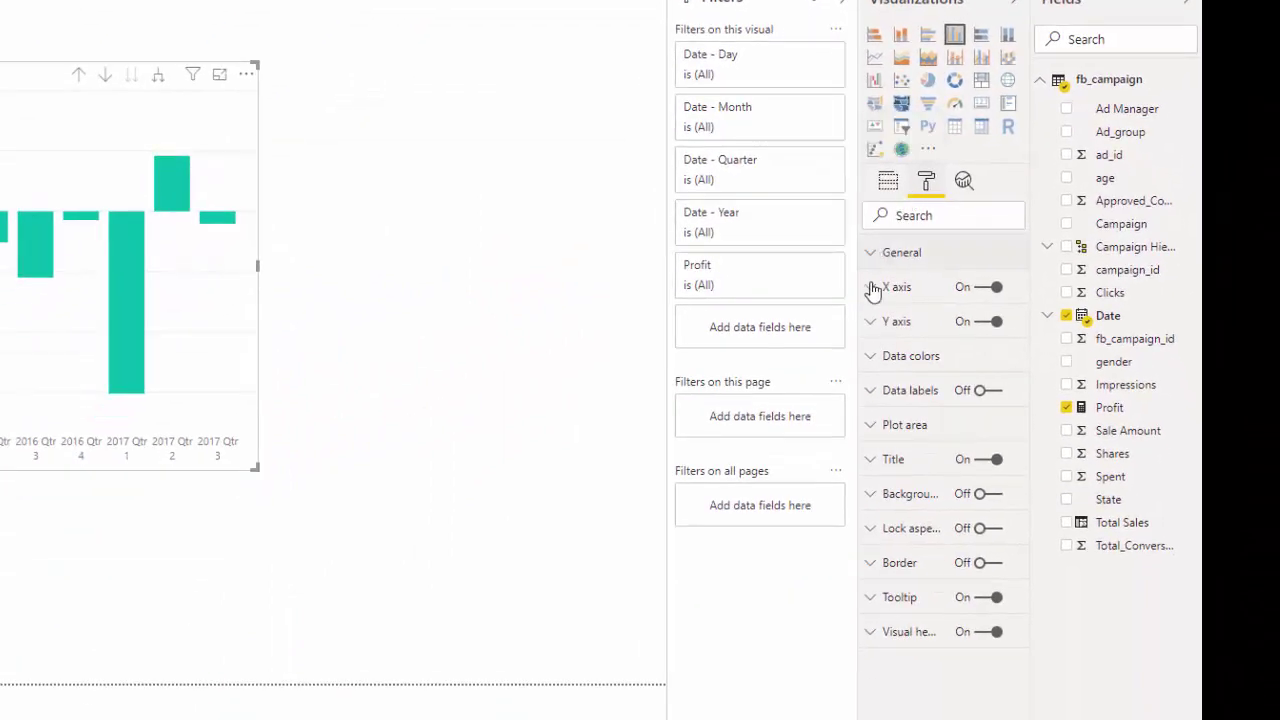
{"action": "left_click", "coordinate": [873, 360]}
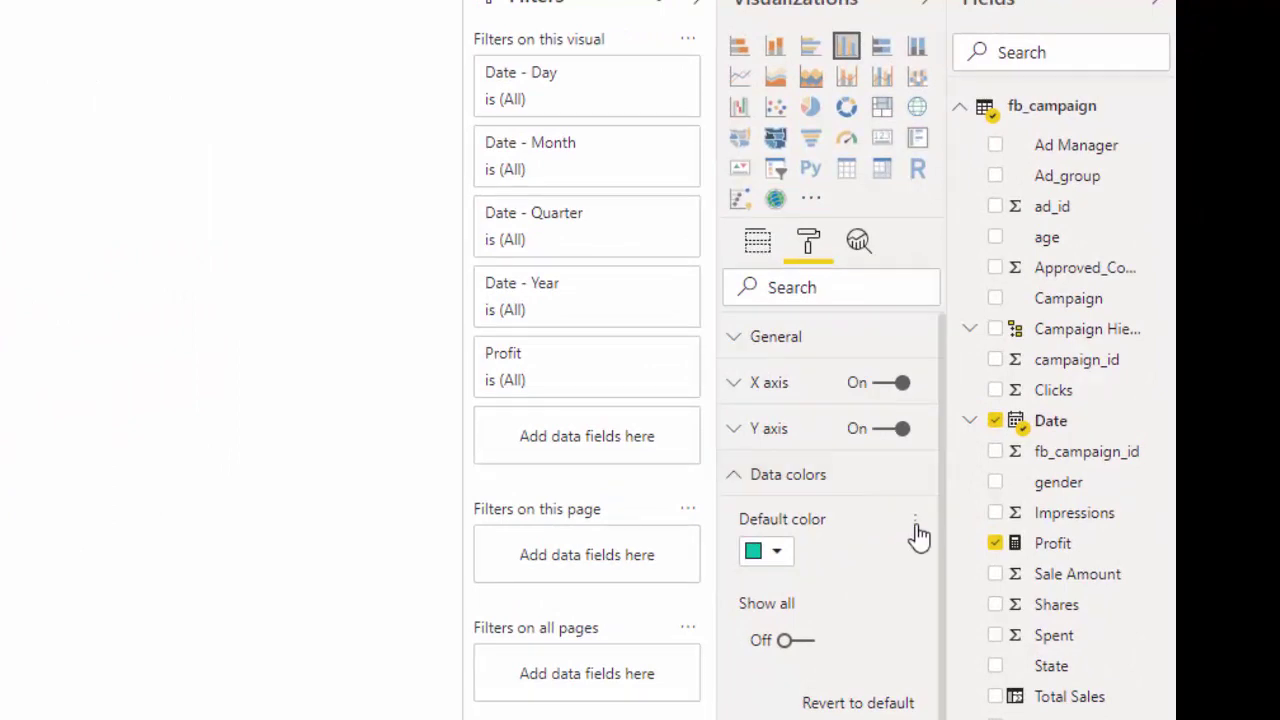
{"action": "left_click", "coordinate": [915, 522]}
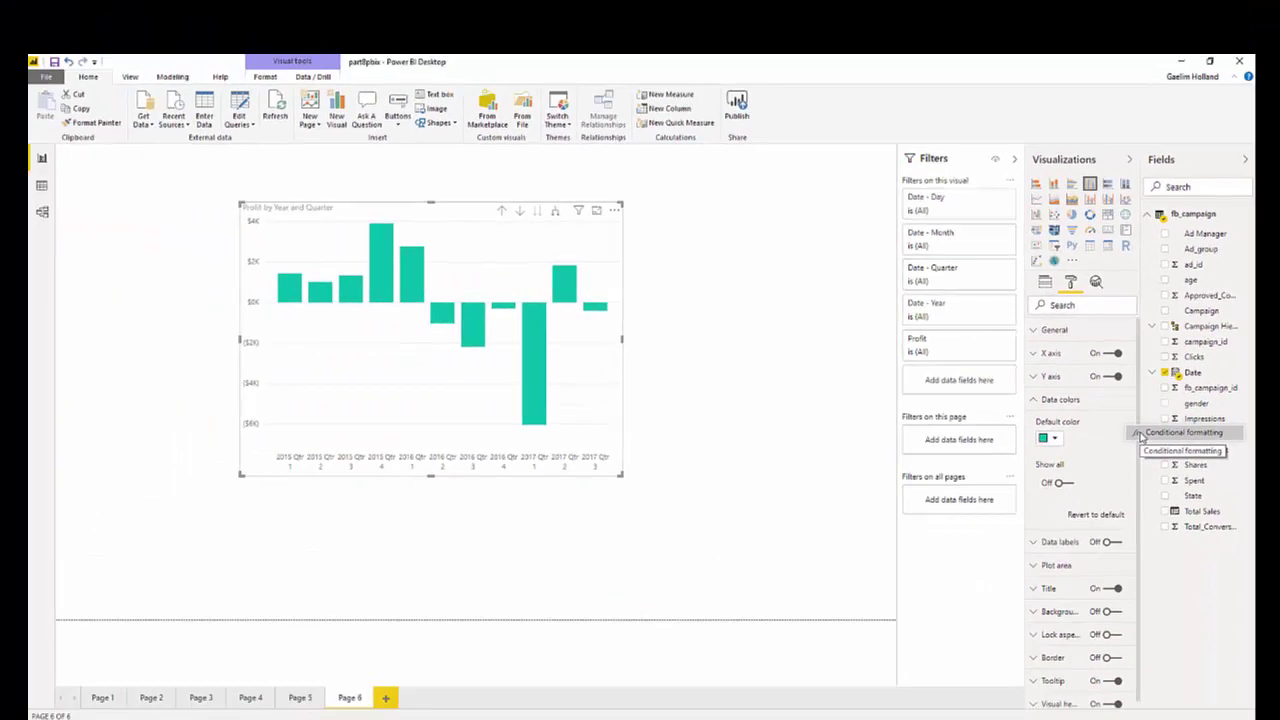
{"action": "left_click", "coordinate": [945, 545]}
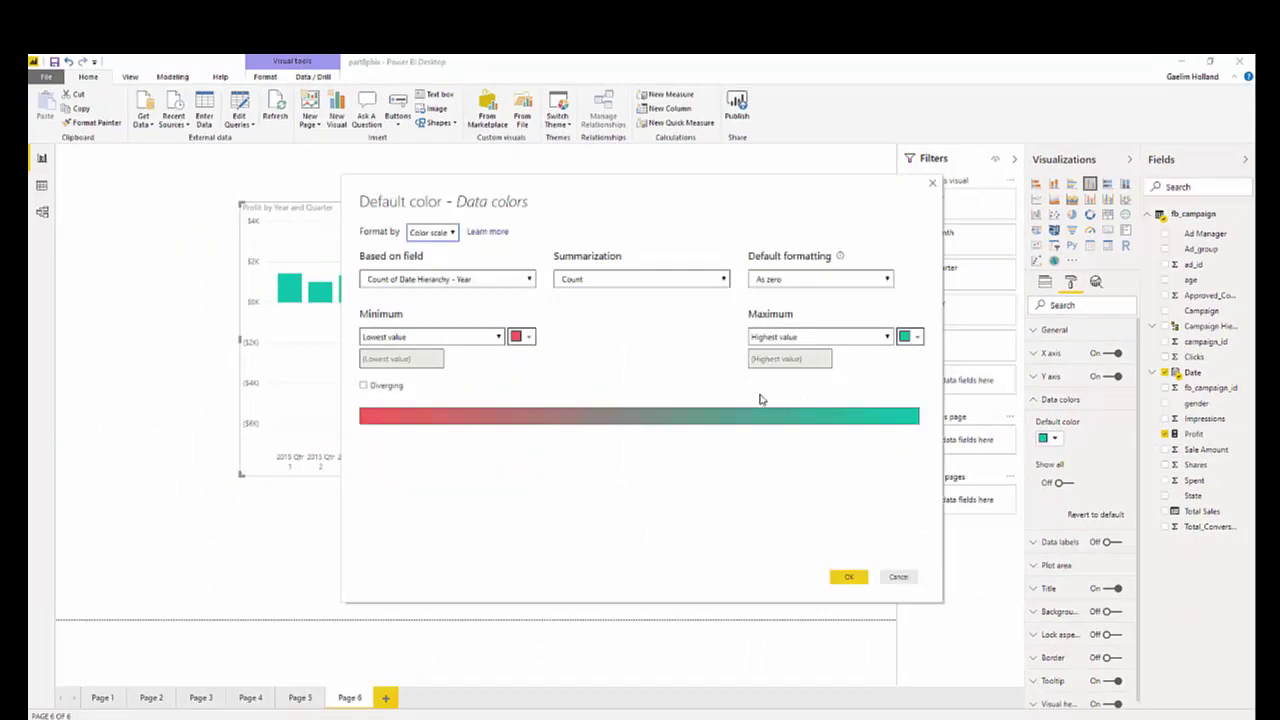
Keep Format by Color scale and base the bar colours on the Profit field.
{"action": "left_click_drag", "start_coordinate": [642, 190], "coordinate": [583, 239]}
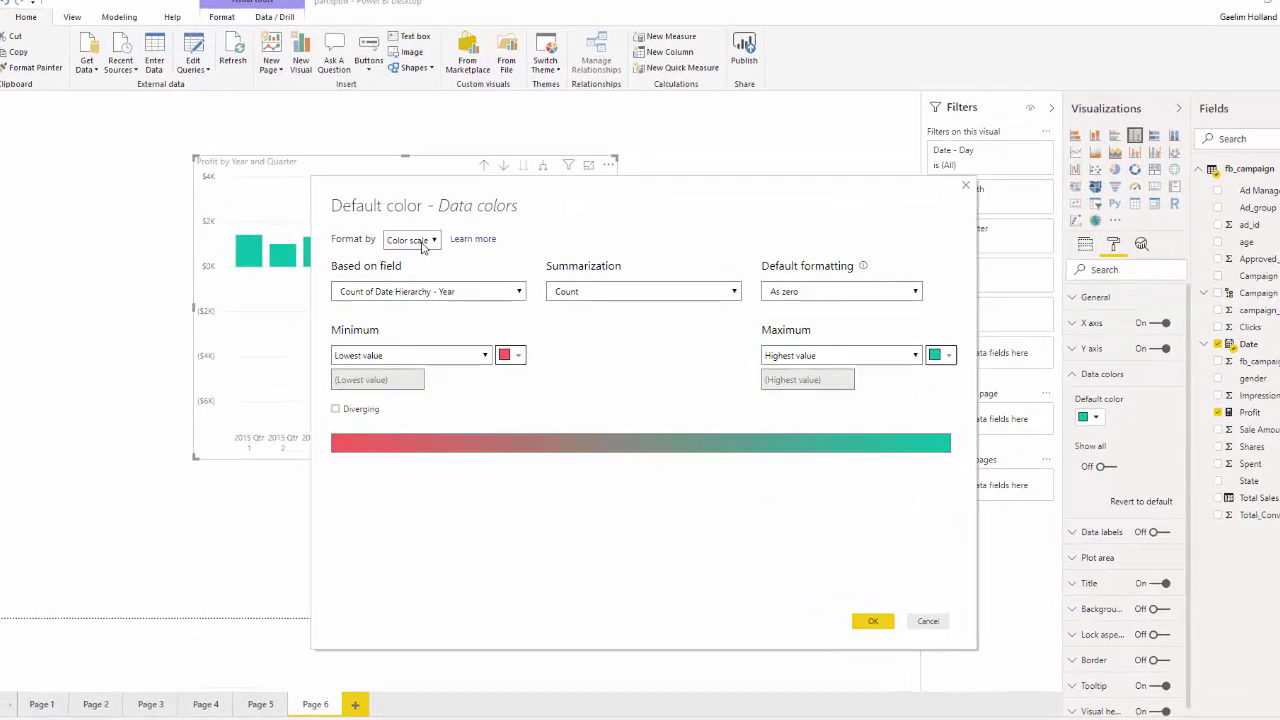
{"action": "left_click", "coordinate": [438, 280]}
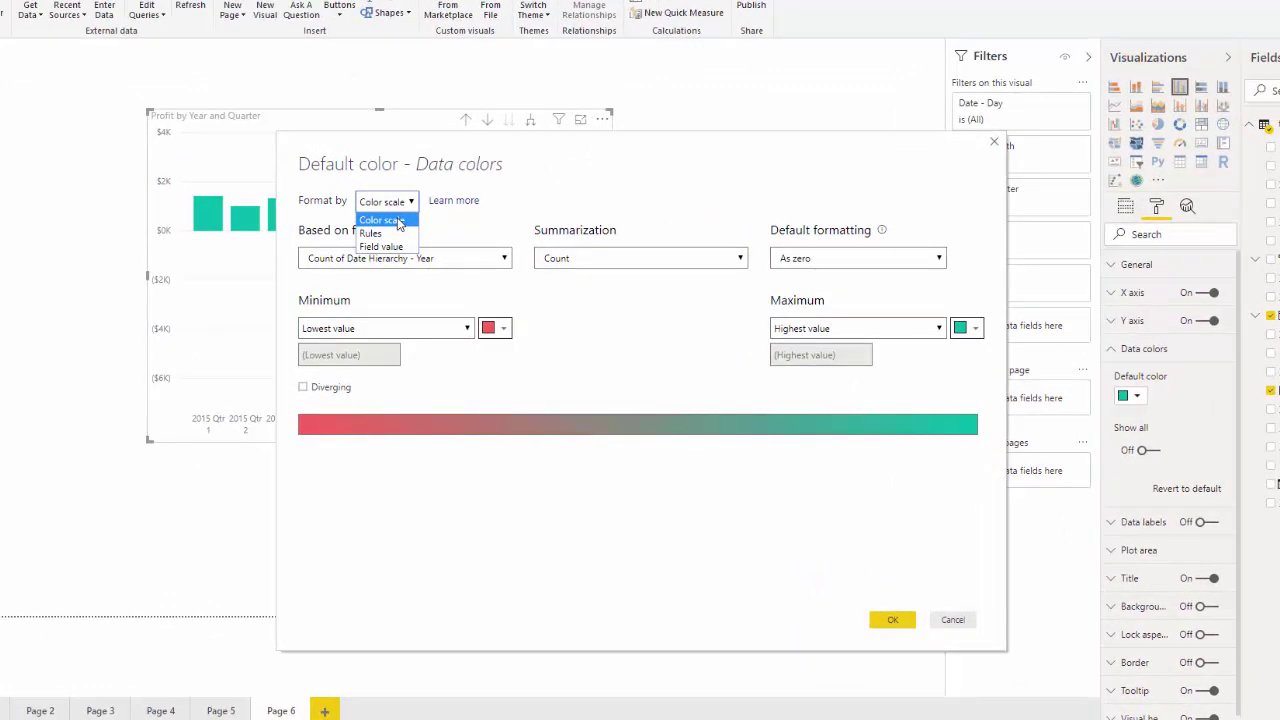
{"action": "left_click", "coordinate": [418, 188]}
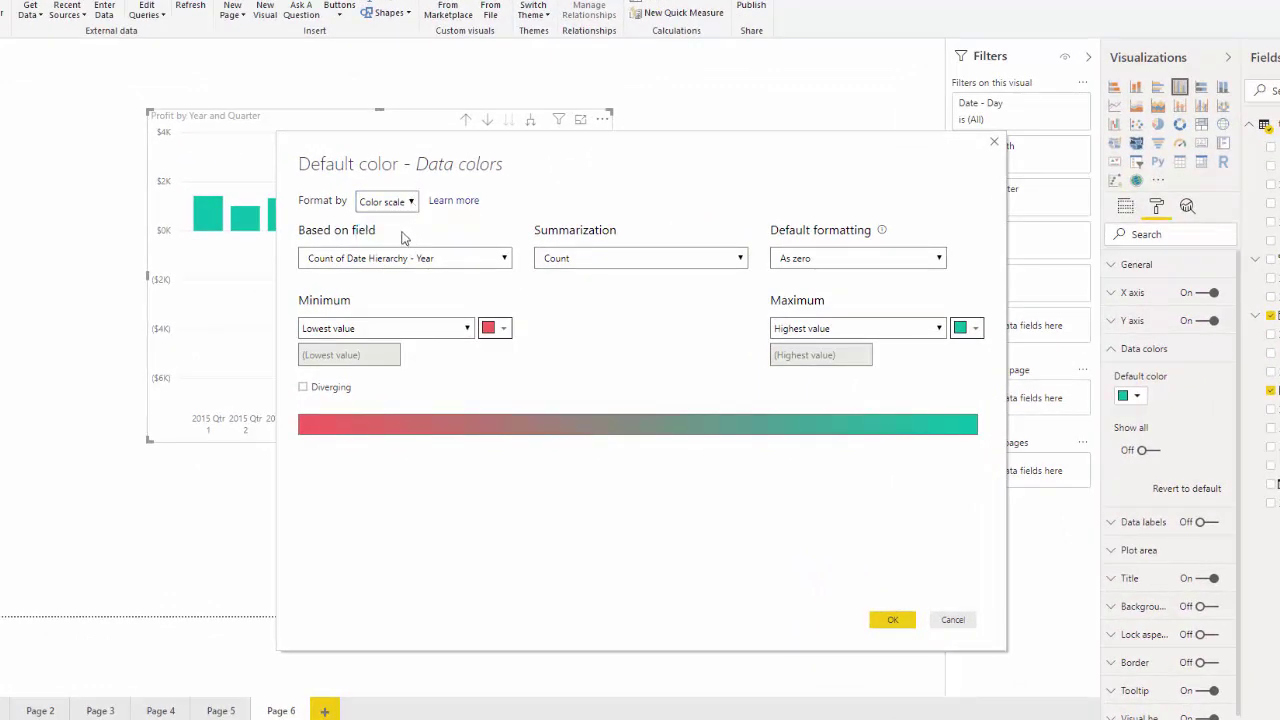
{"action": "left_click", "coordinate": [397, 207]}
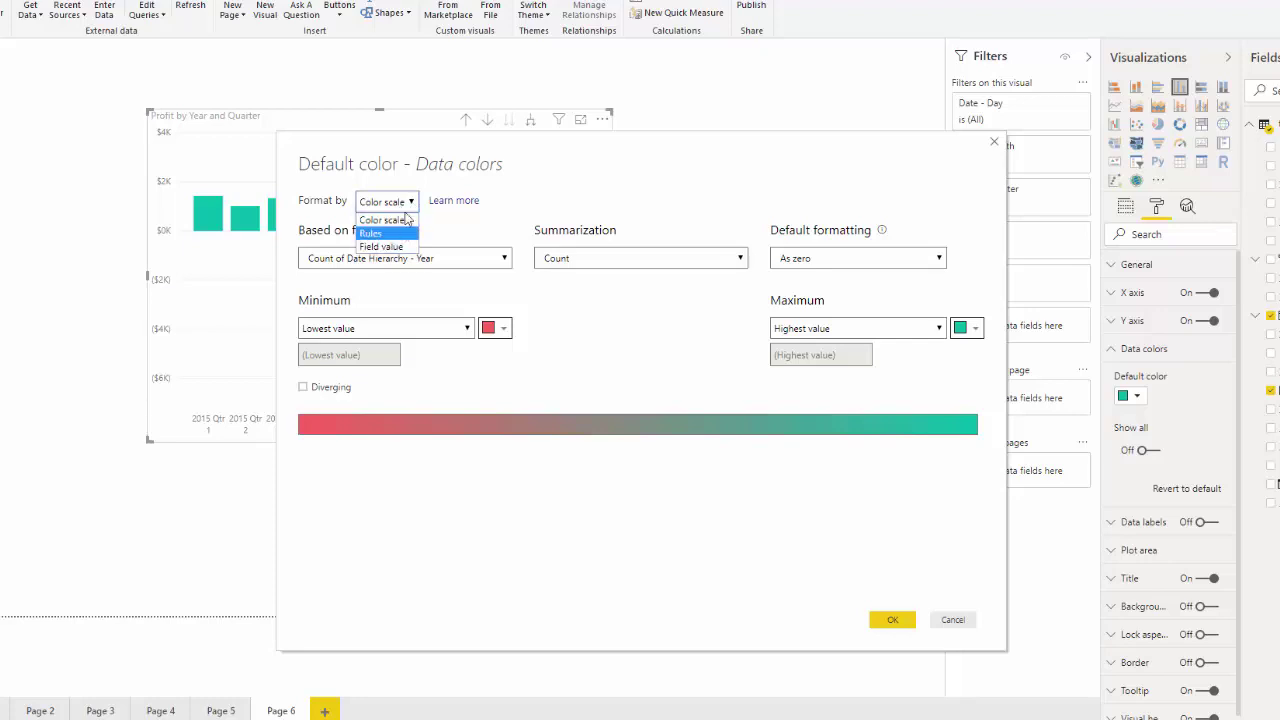
{"action": "left_click", "coordinate": [405, 221]}
{"action": "left_click", "coordinate": [447, 265]}
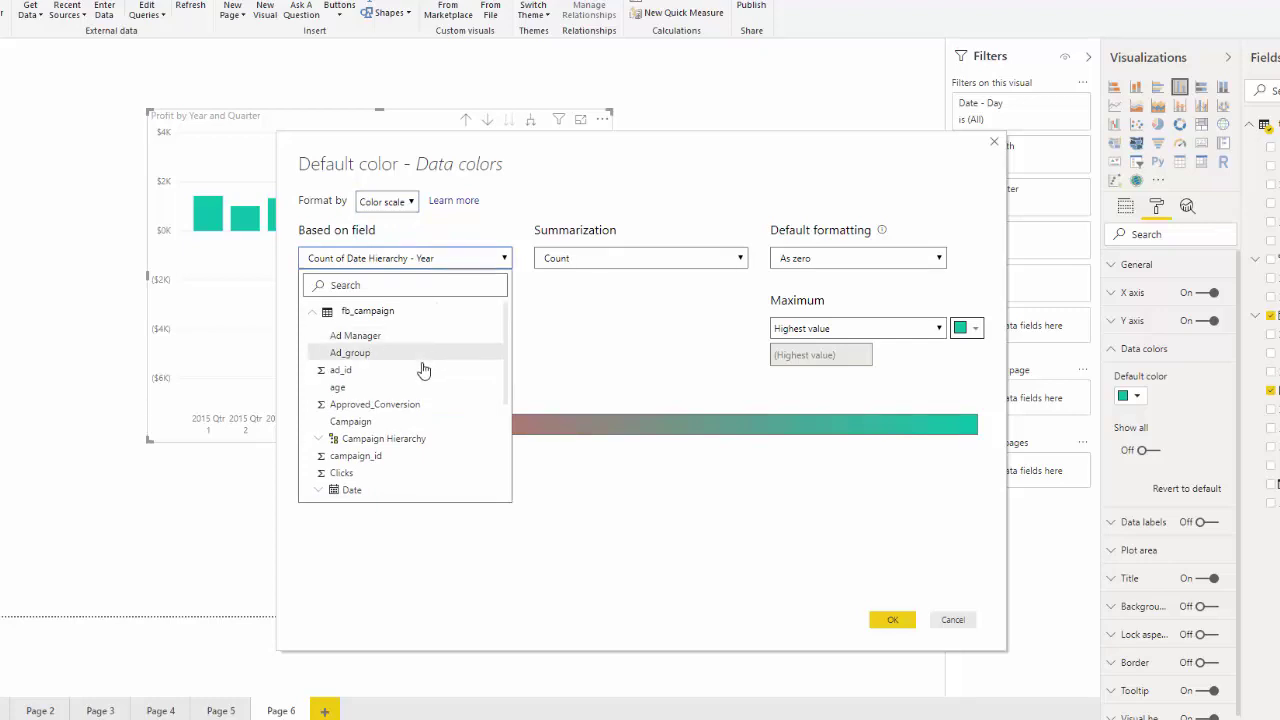
{"action": "scroll", "coordinate": [422, 368], "scroll_direction": "down", "scroll_amount": 2}
{"action": "scroll", "coordinate": [428, 383], "scroll_direction": "up", "scroll_amount": 2}
{"action": "scroll", "coordinate": [431, 389], "scroll_direction": "down", "scroll_amount": 4}
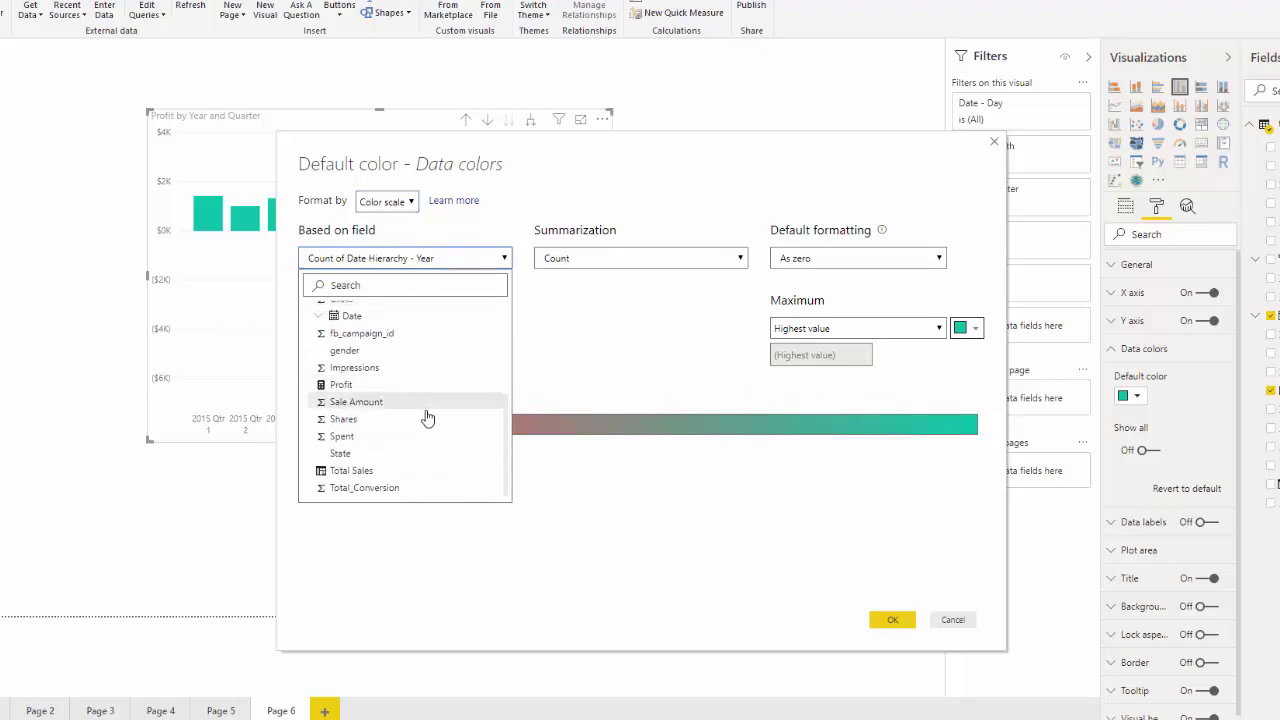
{"action": "left_click", "coordinate": [428, 385]}
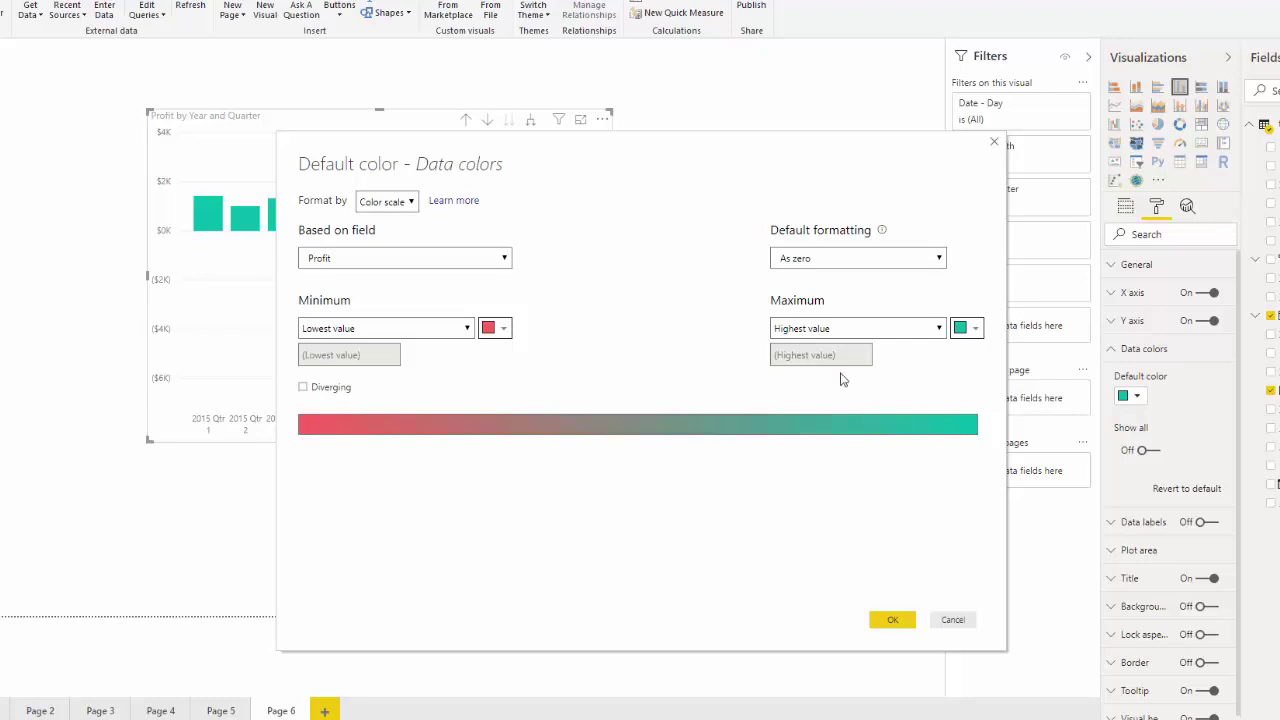
Apply the Profit colour scale to the bars and check the red 2017 Qtr 1 loss.
{"action": "left_click", "coordinate": [888, 622]}
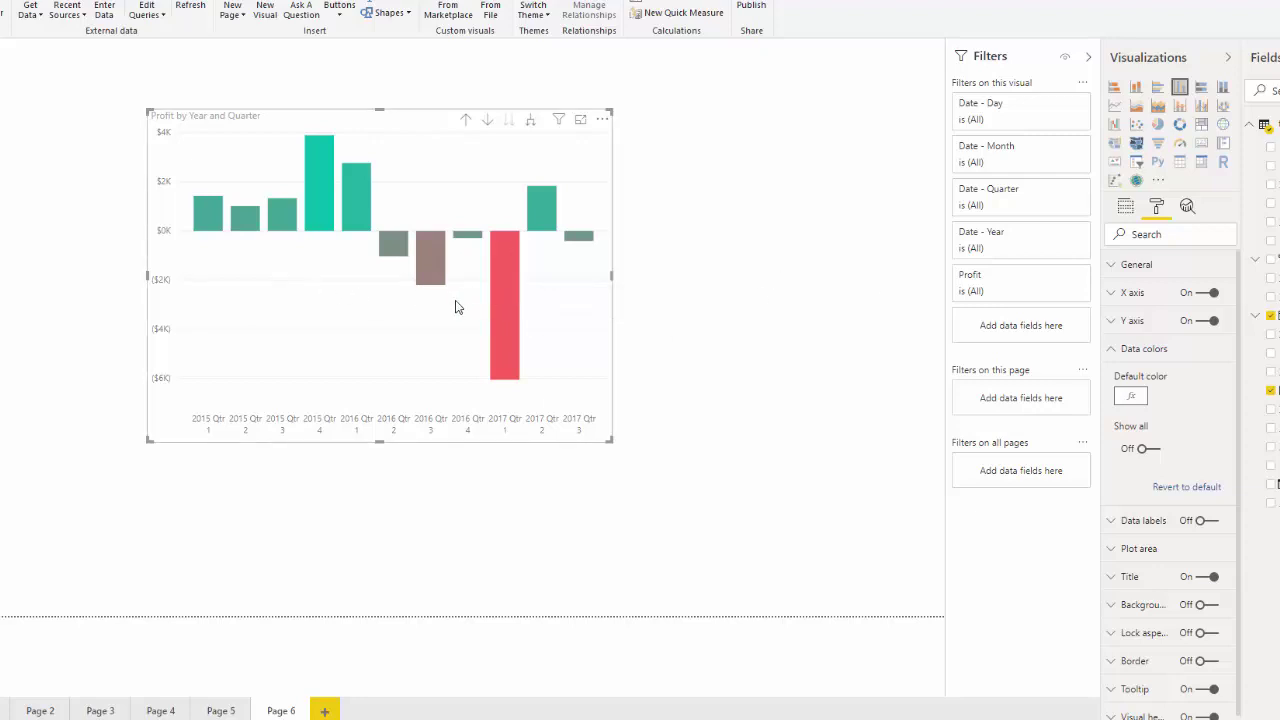
{"action": "mouse_move", "coordinate": [322, 208]}
{"action": "mouse_move", "coordinate": [520, 291]}
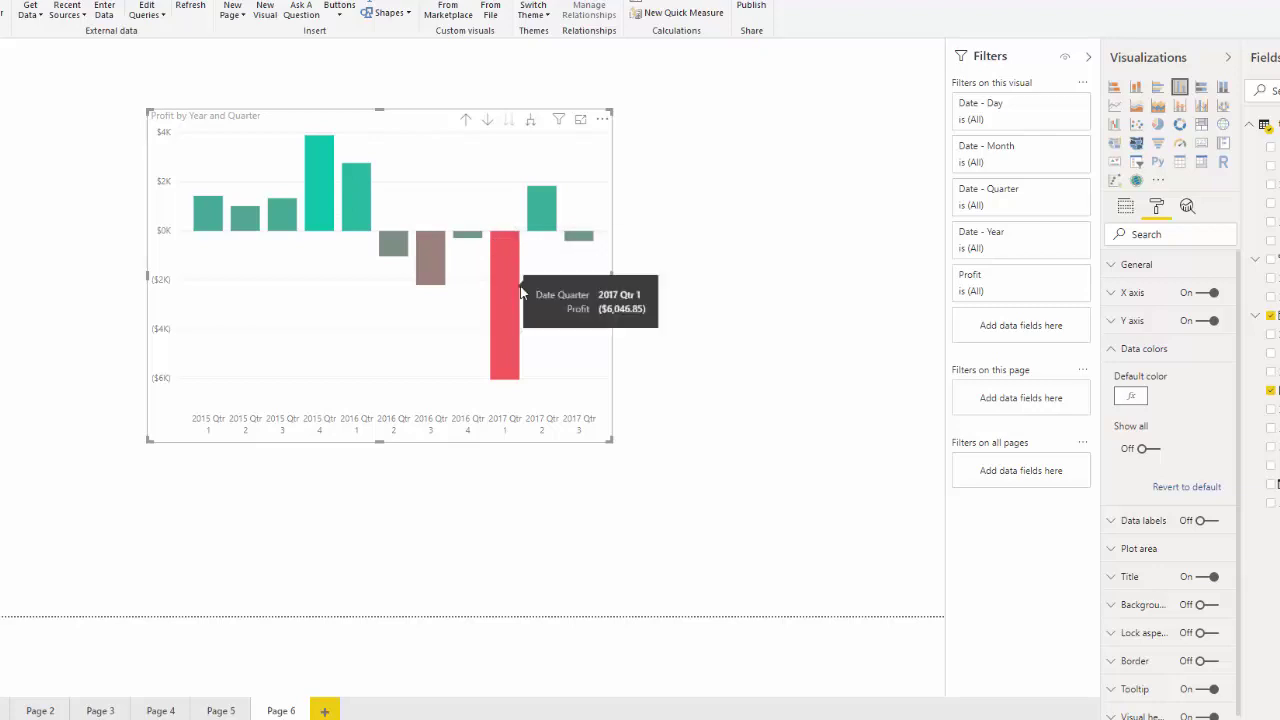
{"action": "left_click", "coordinate": [1222, 381]}
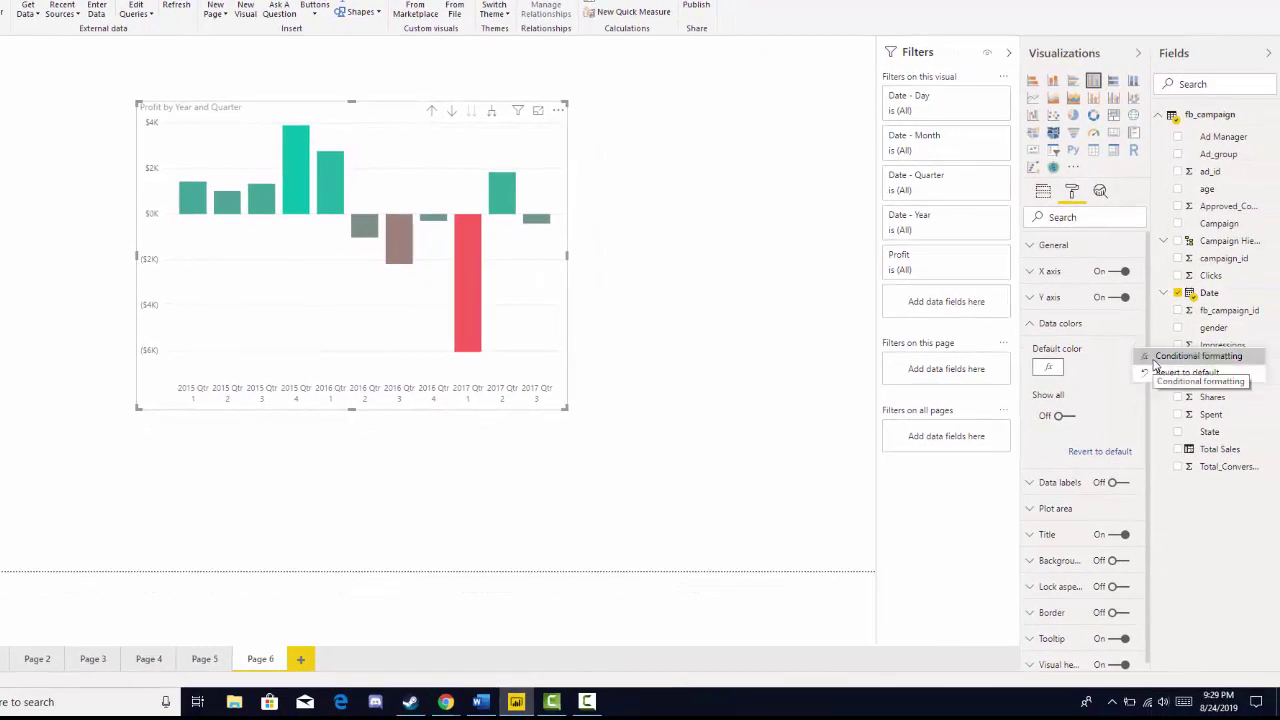
Switch the bar colour formatting from Color scale to Rules.
{"action": "left_click", "coordinate": [1157, 360]}
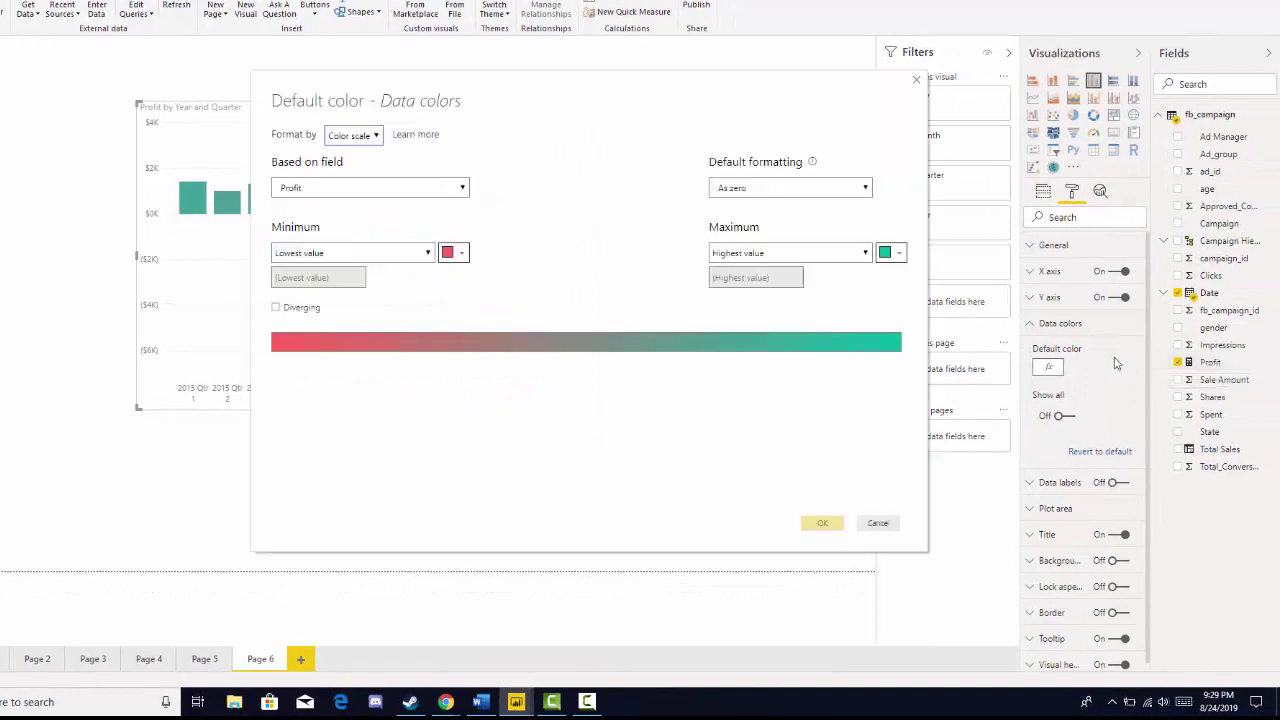
{"action": "left_click", "coordinate": [437, 163]}
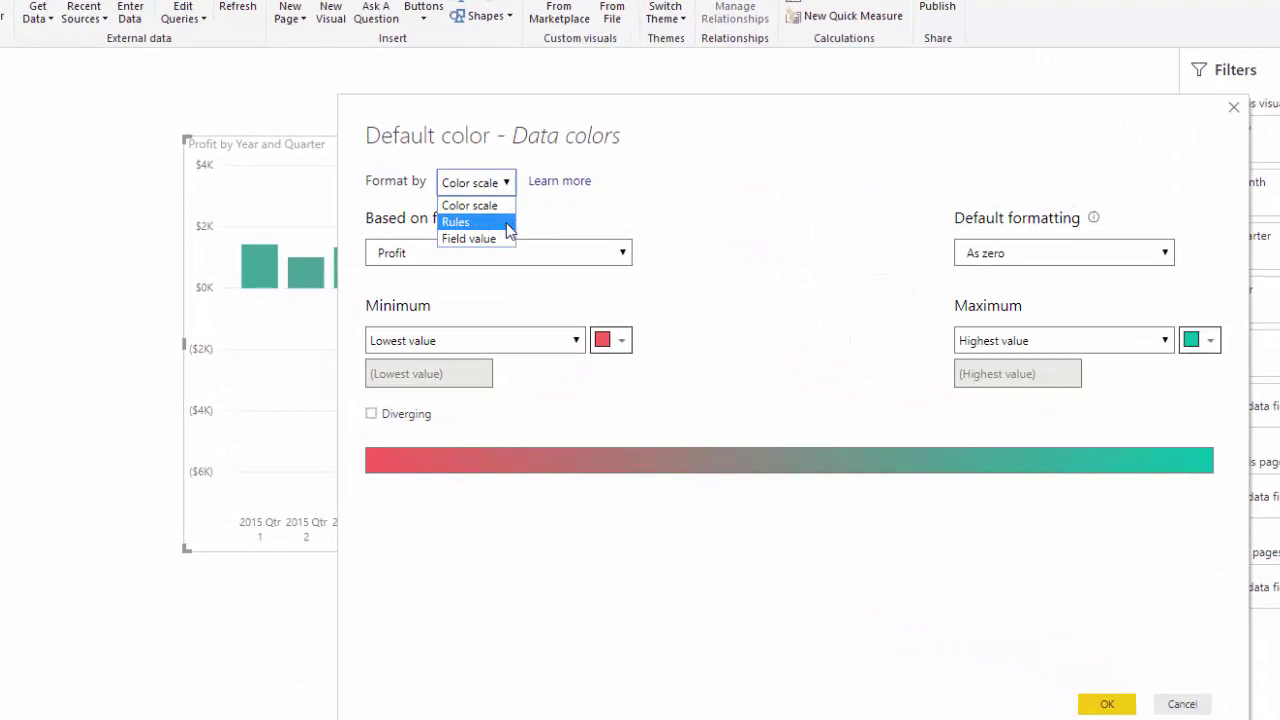
{"action": "left_click", "coordinate": [509, 230]}
{"action": "key", "text": "Up"}
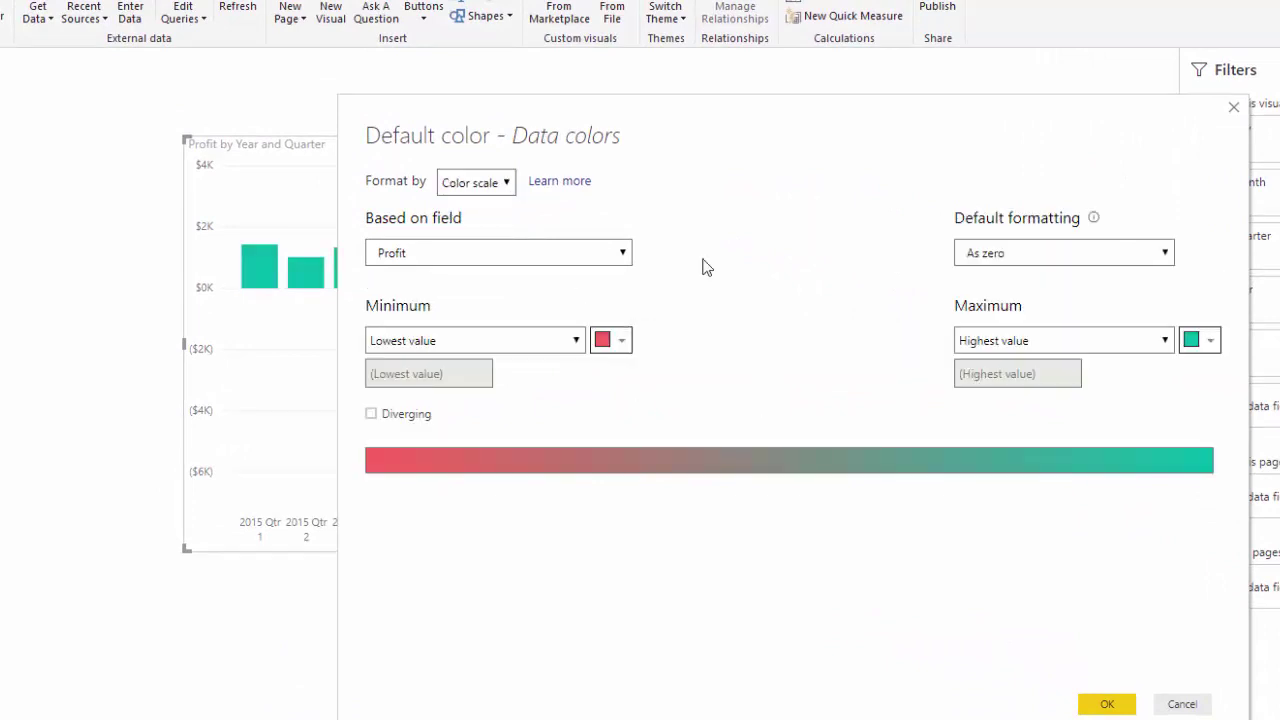
{"action": "left_click", "coordinate": [507, 183]}
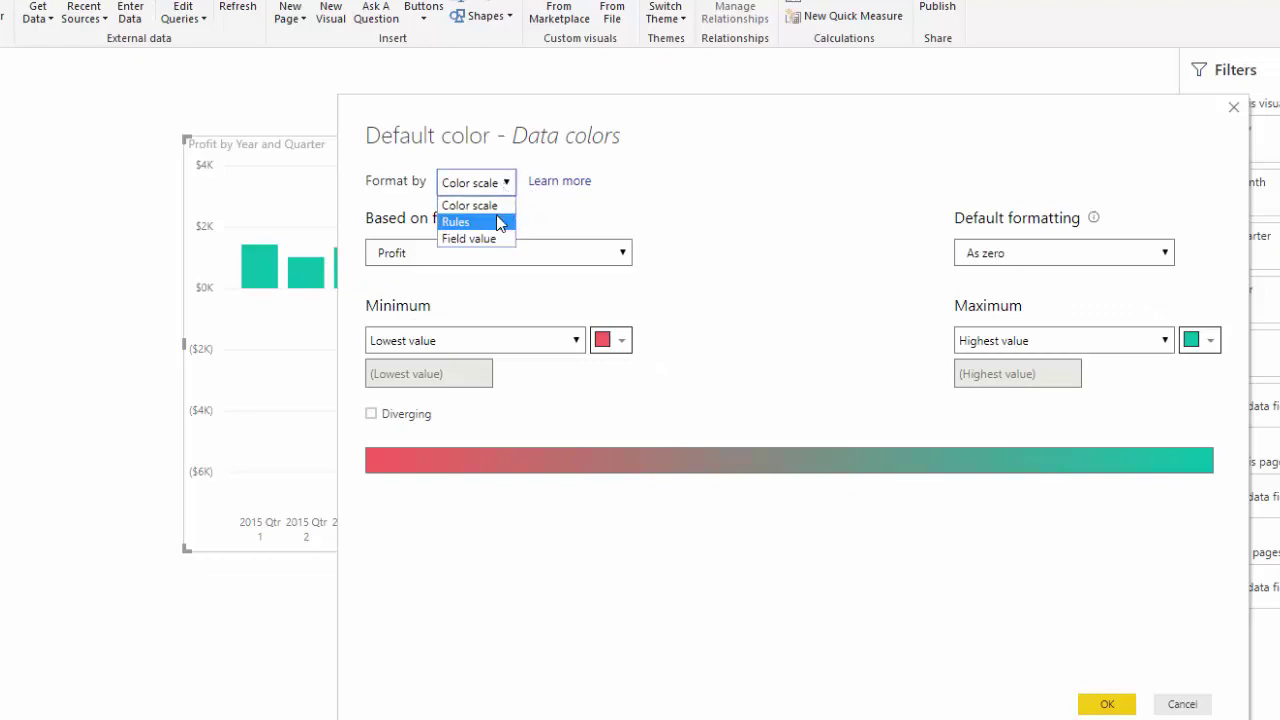
{"action": "left_click", "coordinate": [497, 220]}
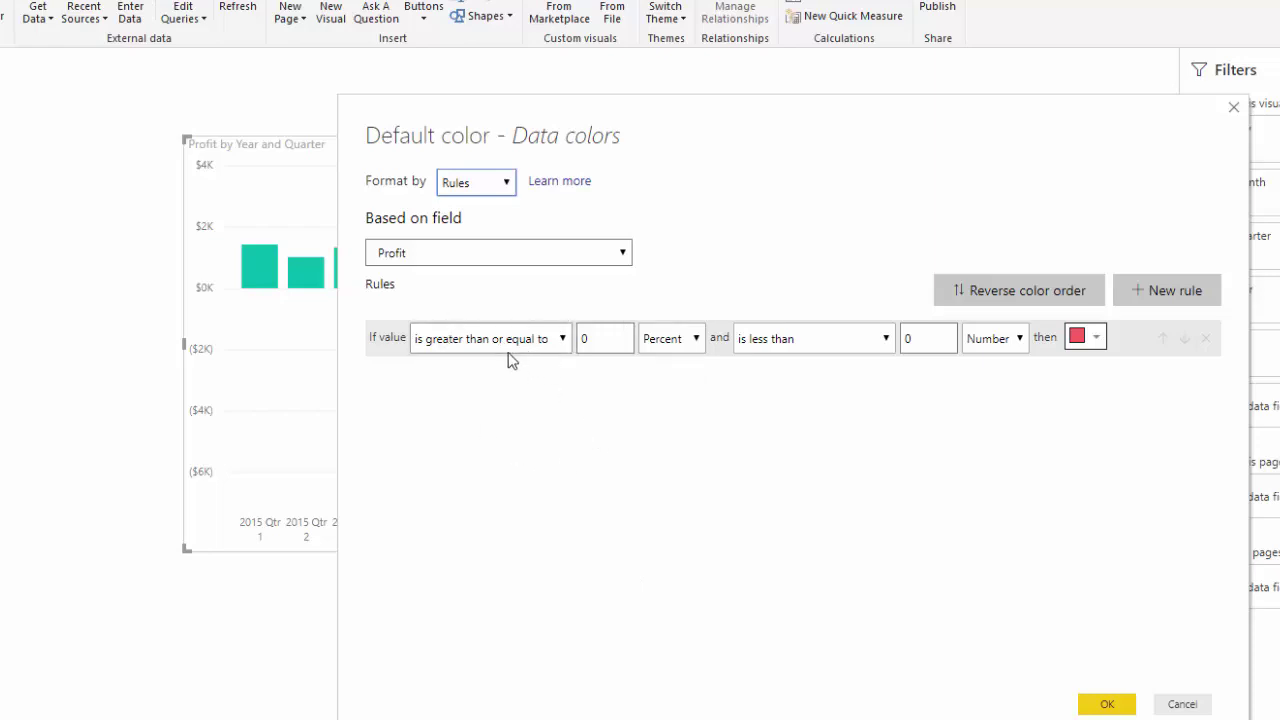
Make the first rule colour Profit from Minimum to less than 0 (Number) red.
{"action": "left_click", "coordinate": [595, 343]}
{"action": "key", "text": "BackSpace"}
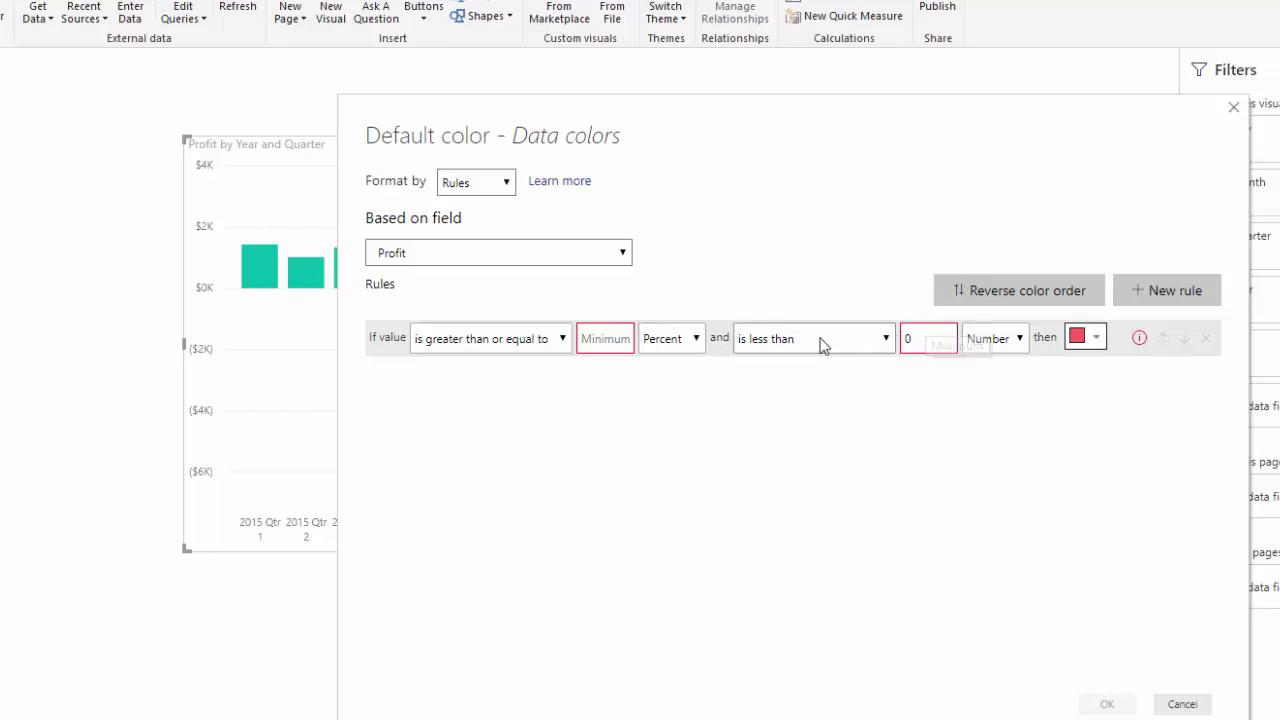
{"action": "left_click", "coordinate": [884, 339]}
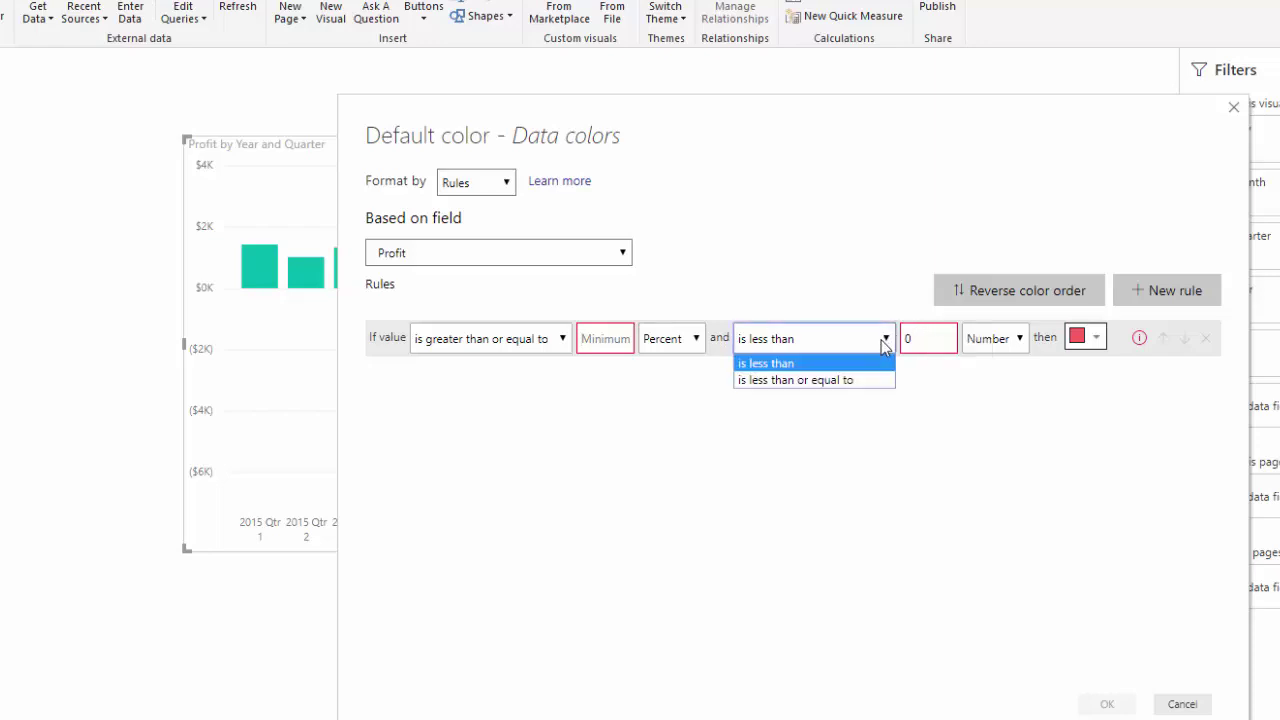
{"action": "left_click", "coordinate": [972, 376]}
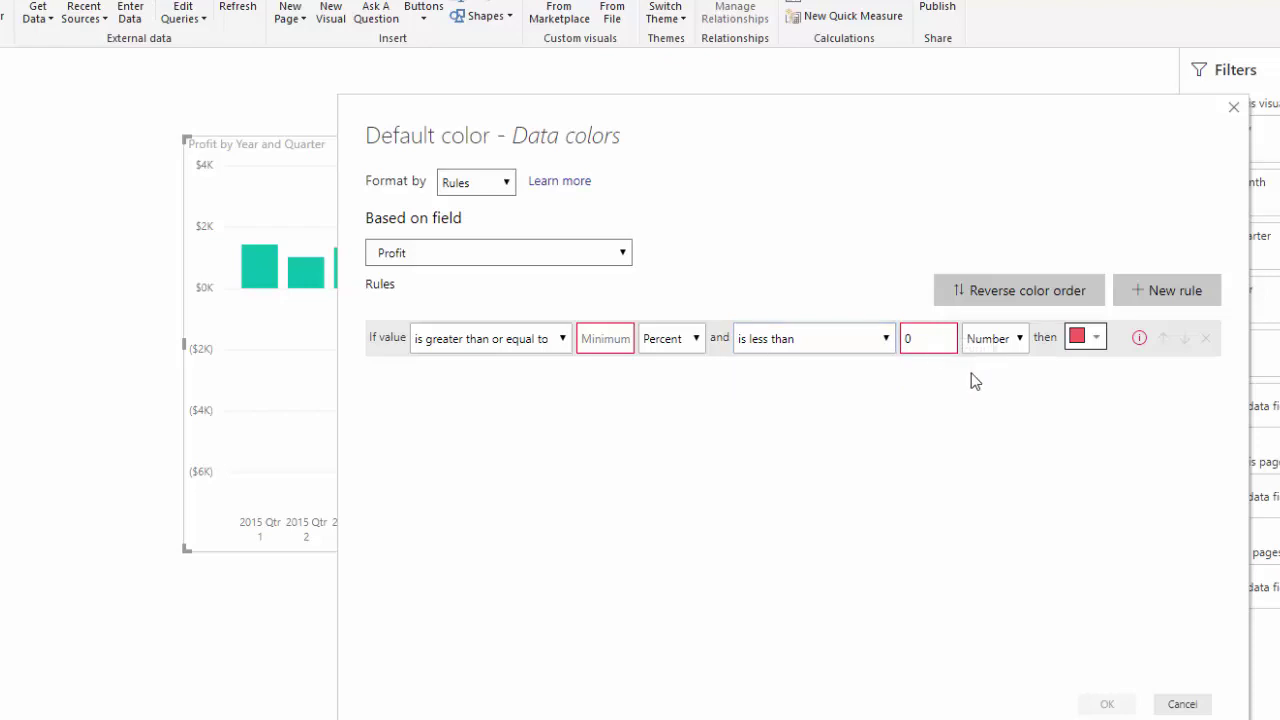
{"action": "left_click", "coordinate": [698, 340]}
{"action": "left_click", "coordinate": [684, 361]}
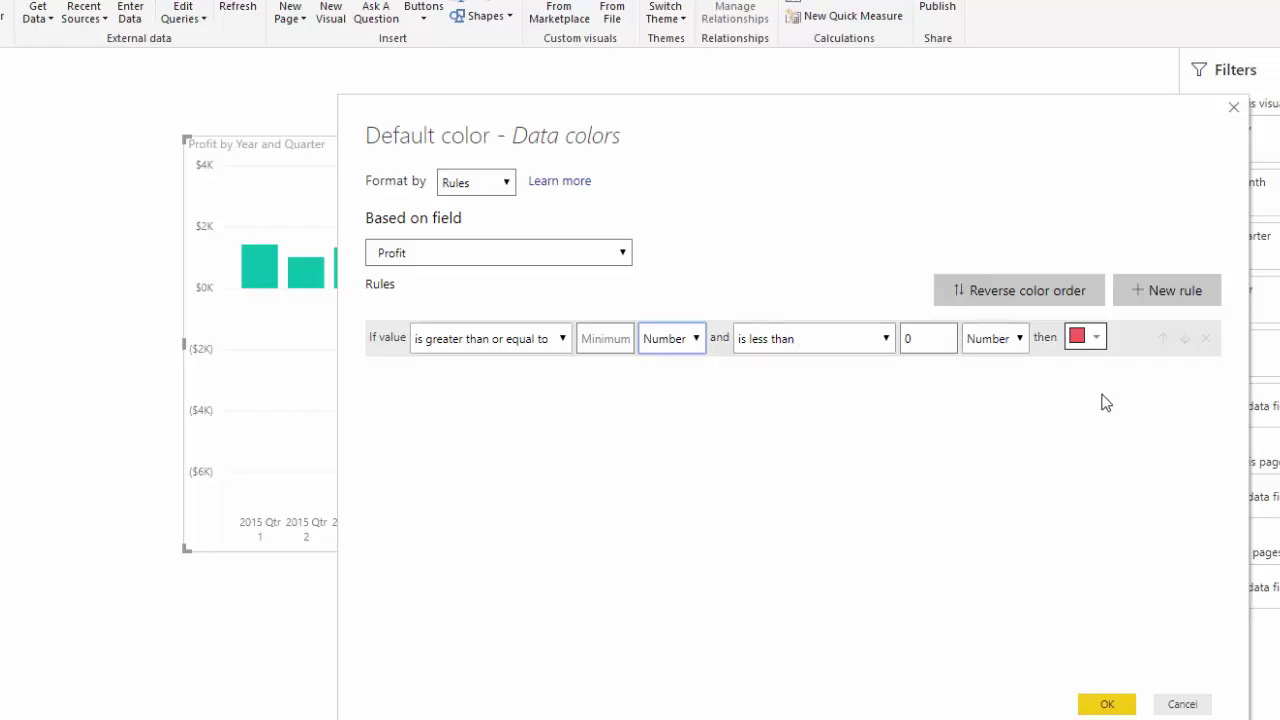
Add a second rule covering Profit from 0 (Number) up to Maximum.
{"action": "left_click", "coordinate": [1155, 300]}
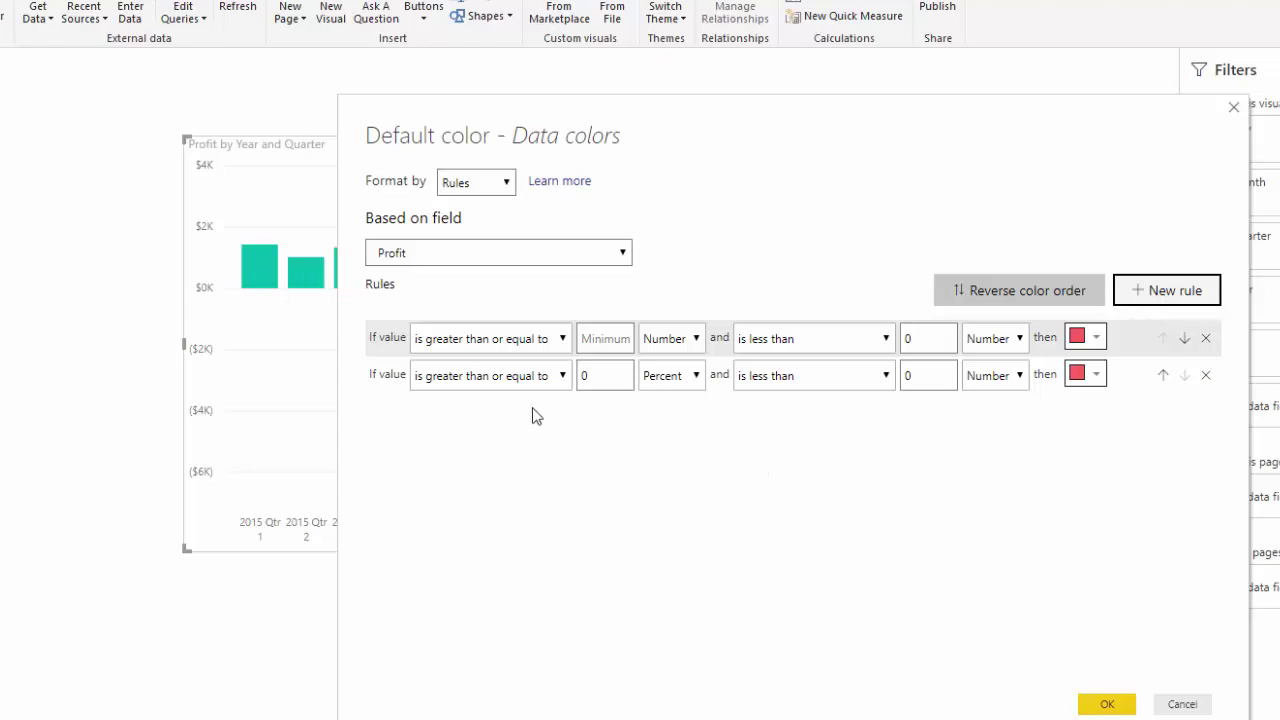
{"action": "left_click", "coordinate": [669, 378]}
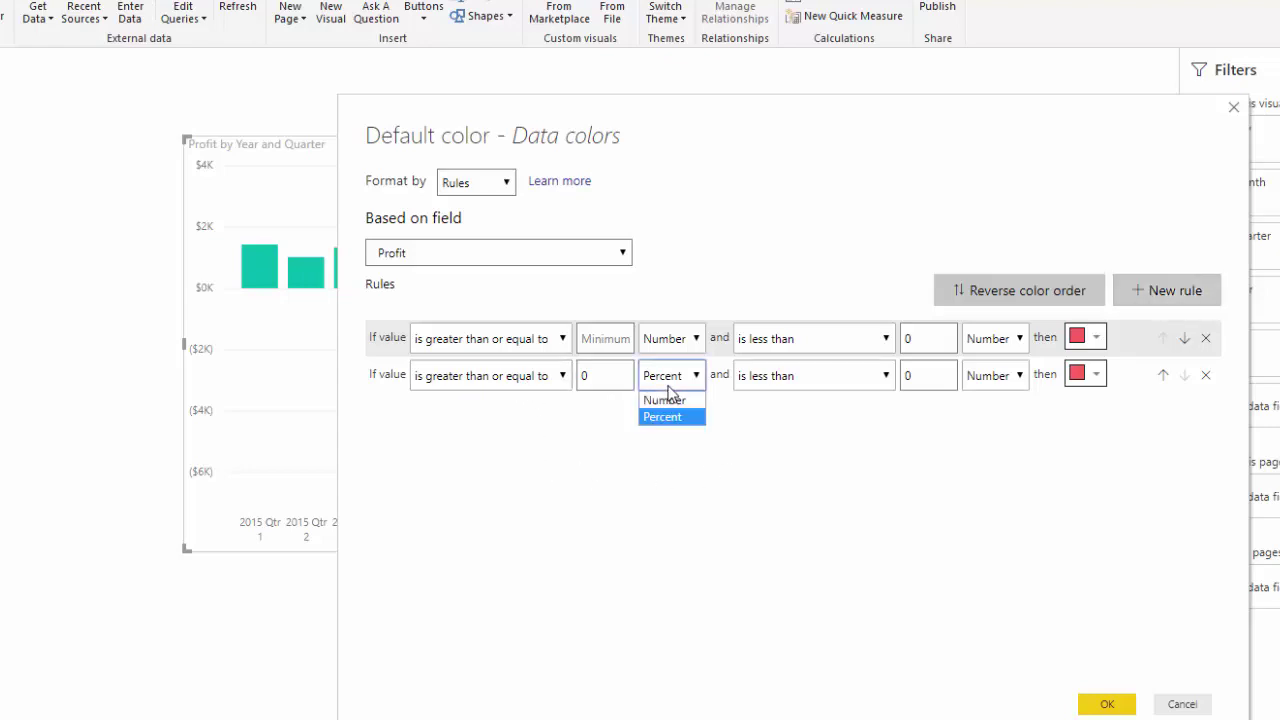
{"action": "left_click", "coordinate": [665, 400]}
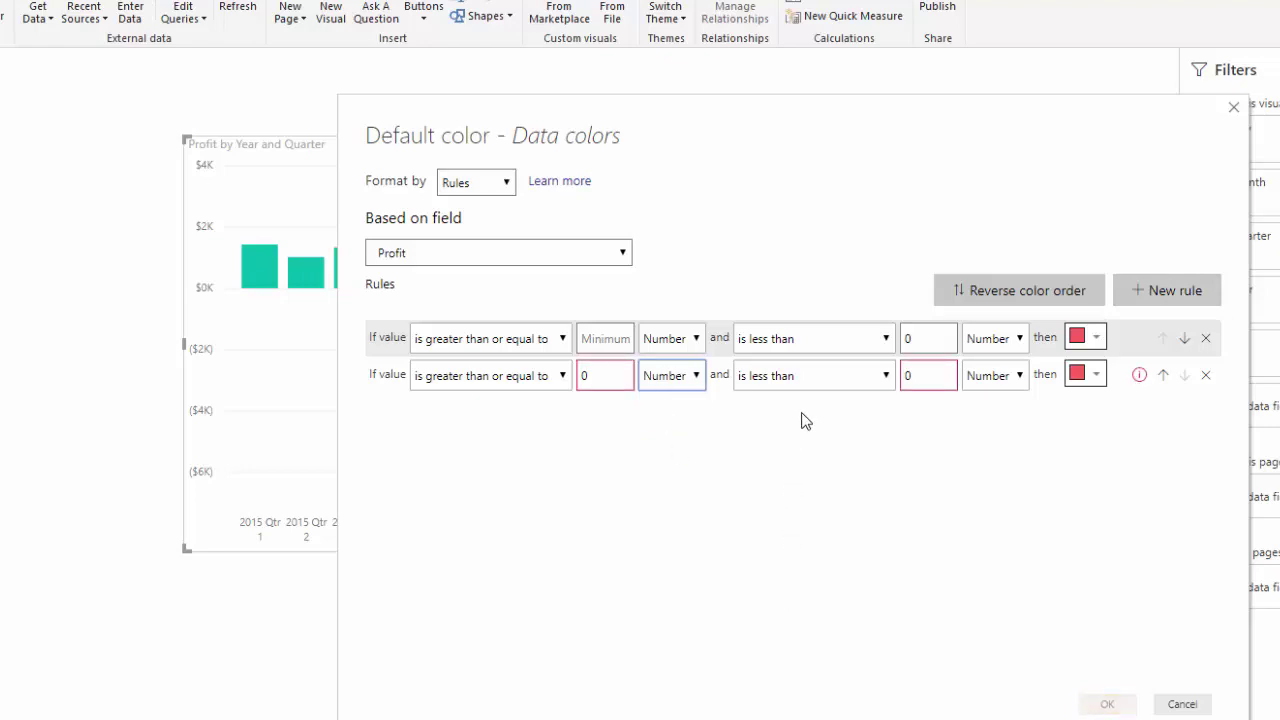
{"action": "left_click", "coordinate": [940, 374]}
{"action": "left_click_drag", "start_coordinate": [933, 375], "coordinate": [900, 376]}
{"action": "key", "text": "BackSpace"}
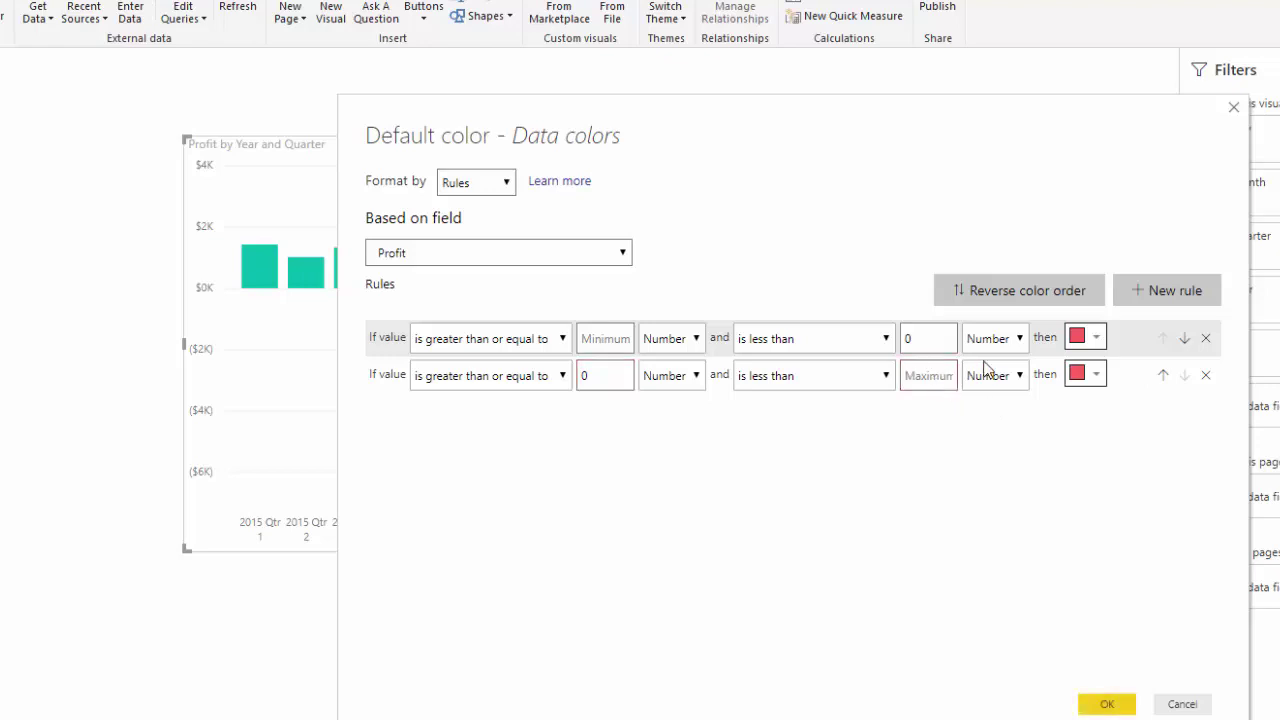
{"action": "left_click", "coordinate": [1096, 374]}
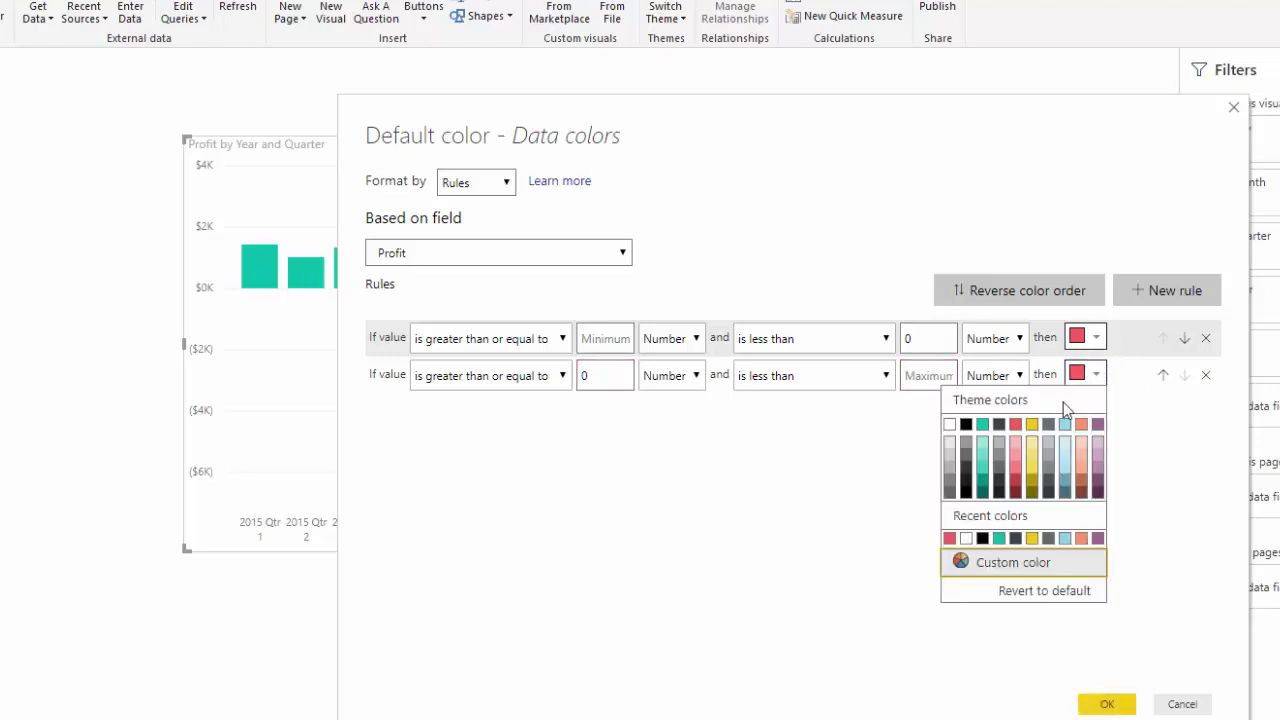
Colour the second rule green, apply the rules, then move the chart left and shrink it.
{"action": "left_click", "coordinate": [983, 425]}
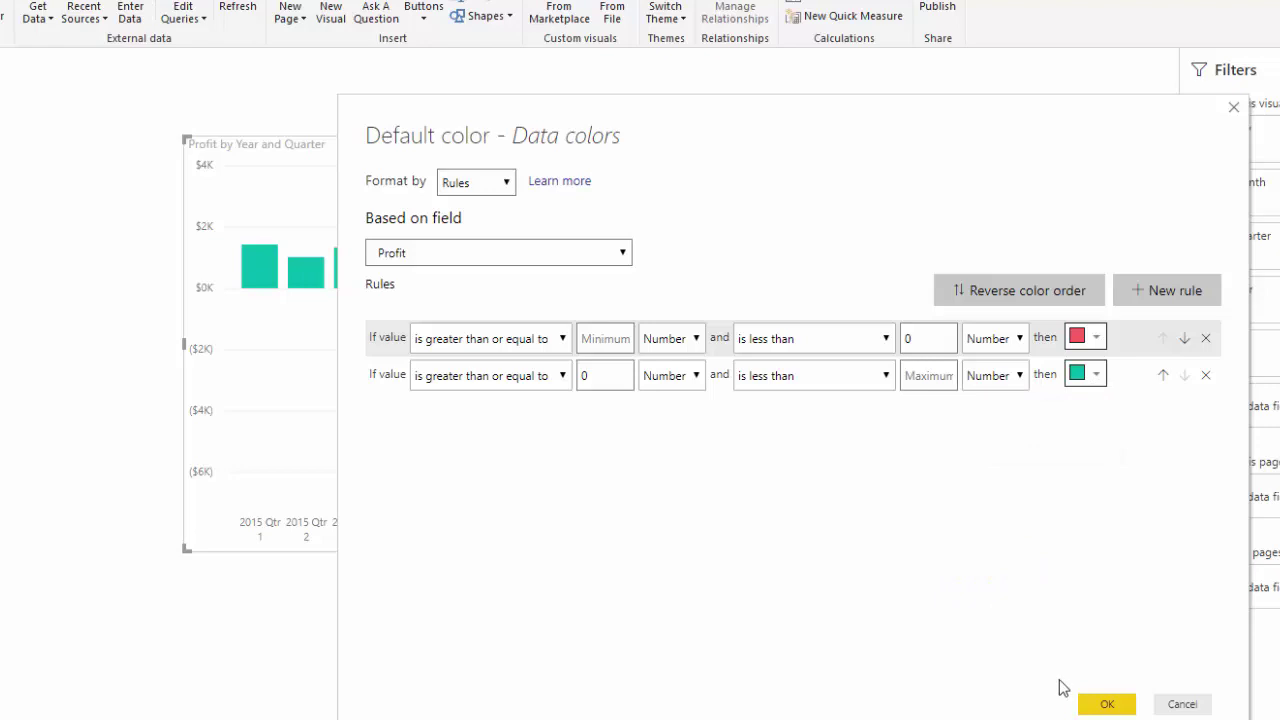
{"action": "left_click", "coordinate": [1106, 705]}
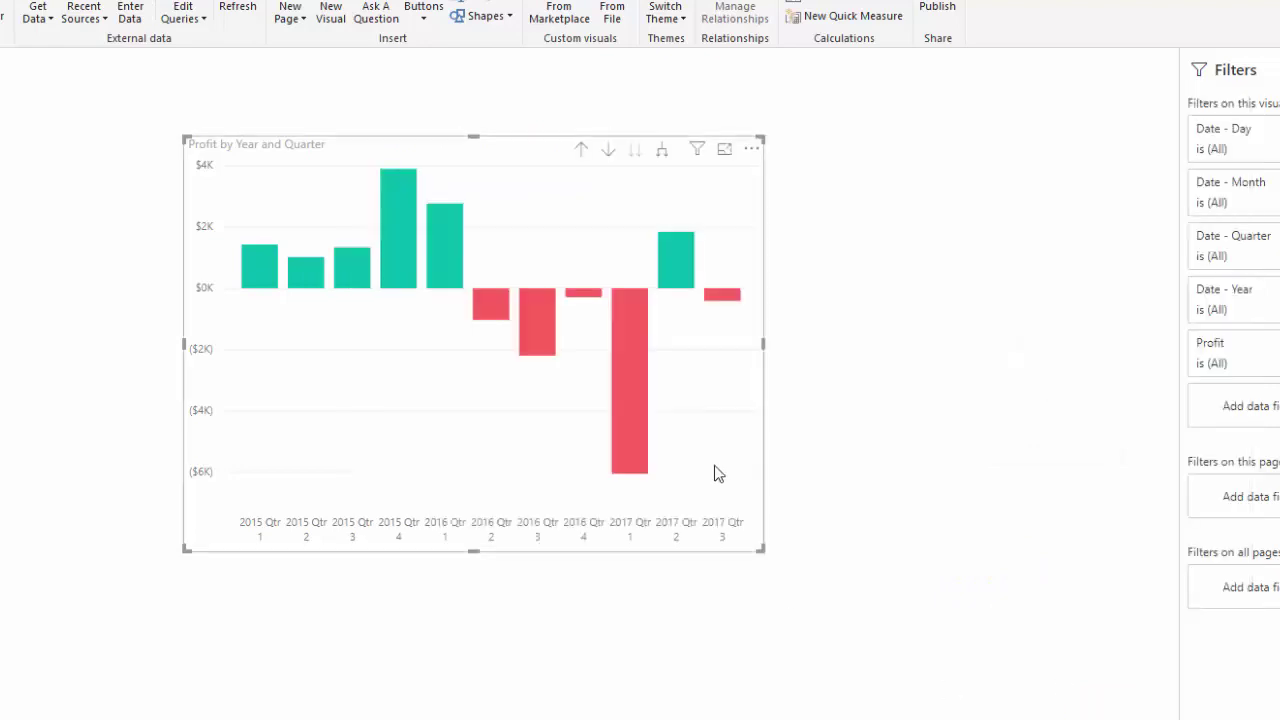
{"action": "left_click_drag", "start_coordinate": [486, 229], "coordinate": [270, 198]}
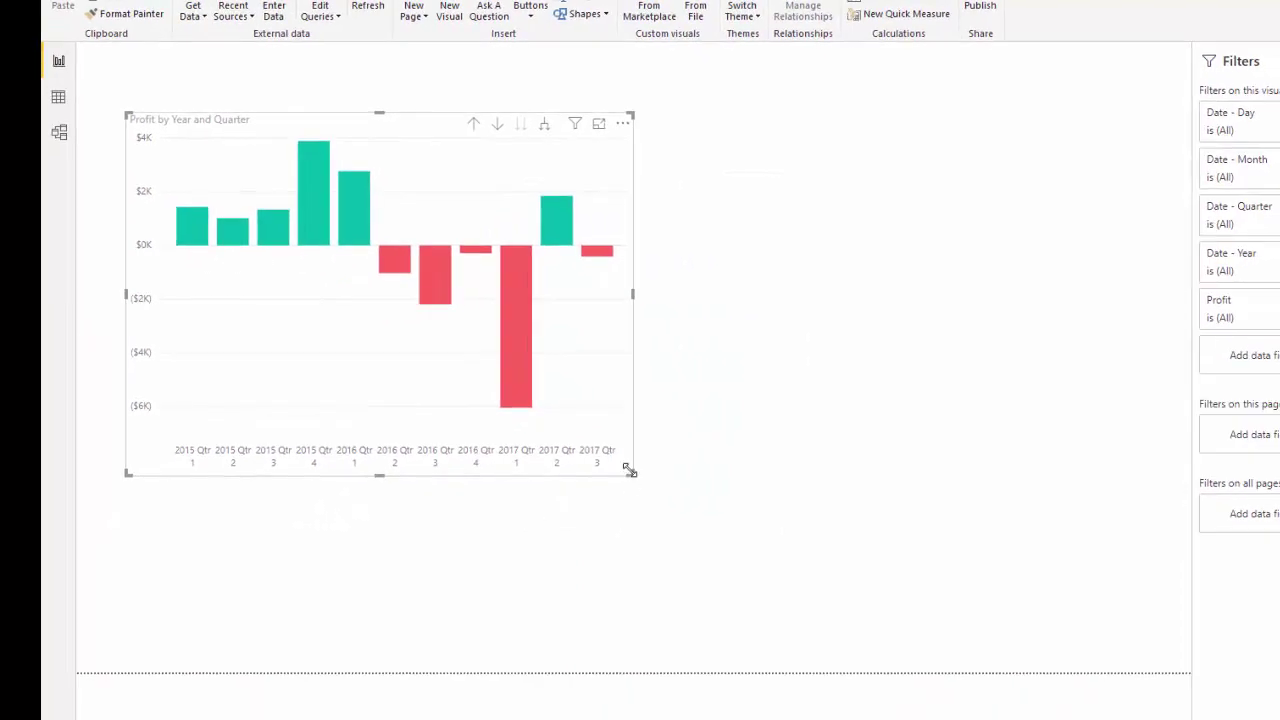
{"action": "left_click_drag", "start_coordinate": [630, 471], "coordinate": [601, 453]}
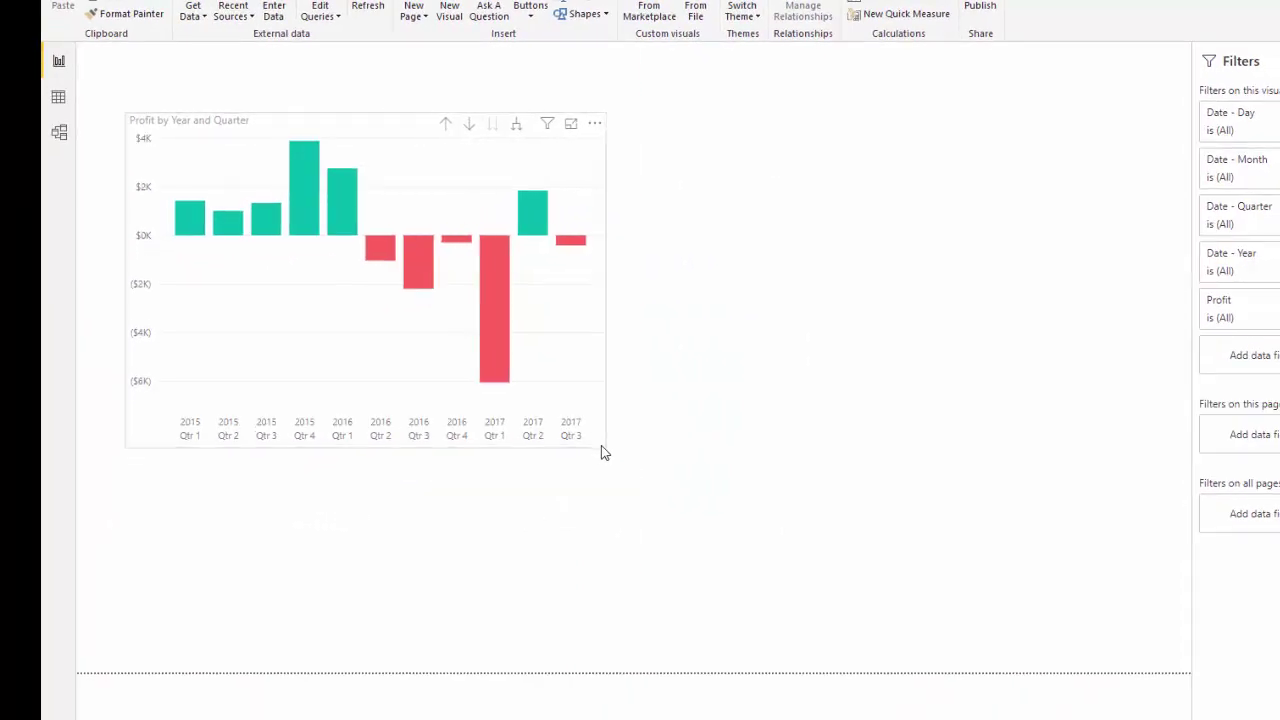
Place an enlarged State bubble map beside the profit chart with bubbles sized by Profit.
{"action": "left_click", "coordinate": [743, 406]}
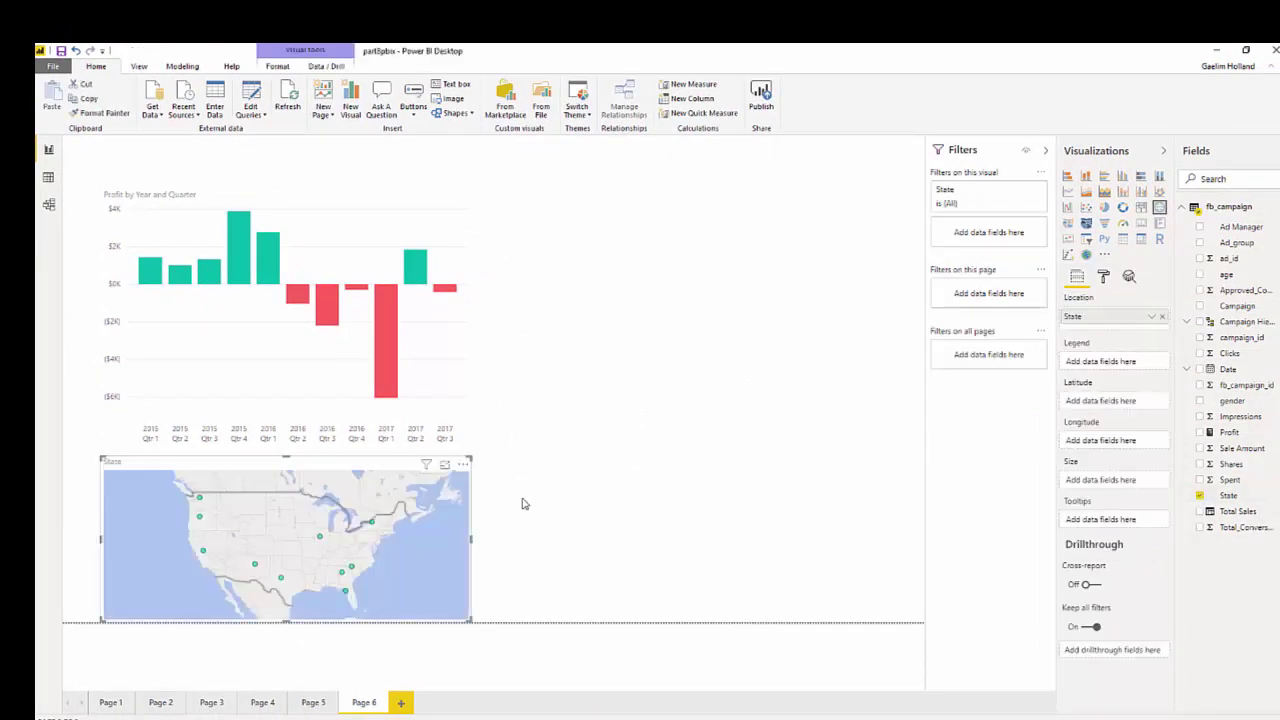
{"action": "left_click", "coordinate": [620, 498]}
{"action": "left_click_drag", "start_coordinate": [450, 480], "coordinate": [851, 199]}
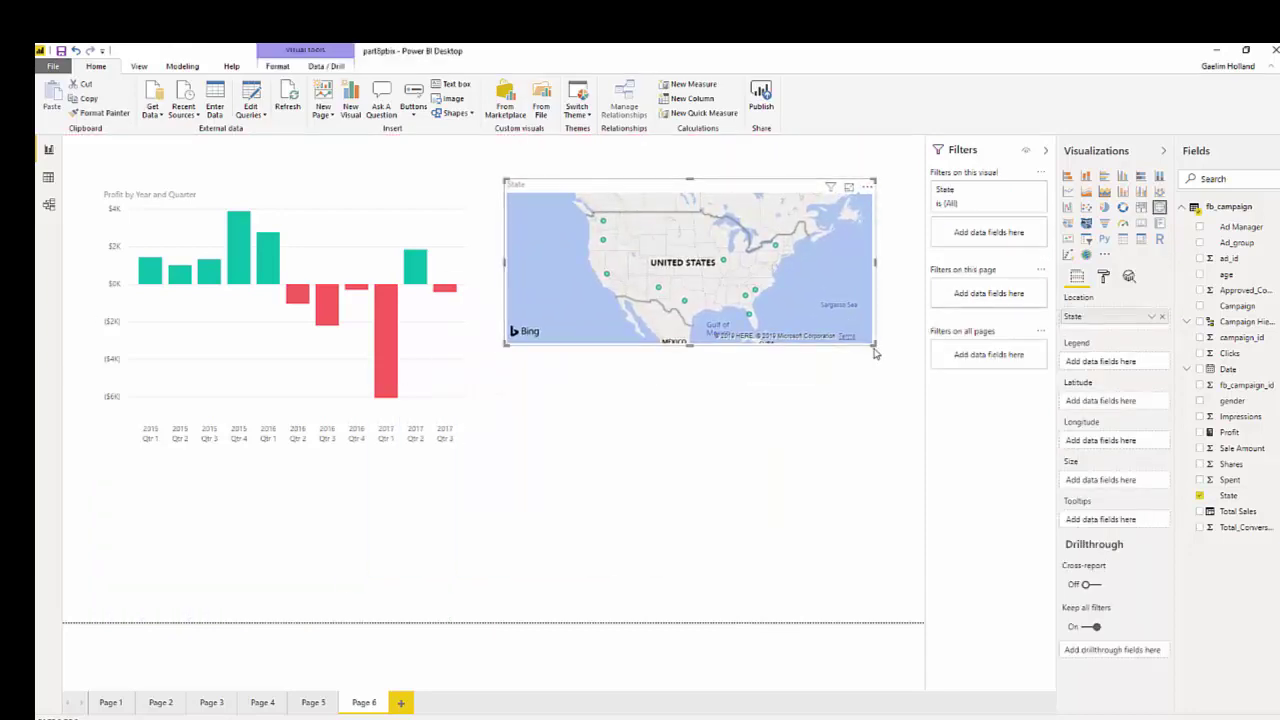
{"action": "left_click_drag", "start_coordinate": [875, 344], "coordinate": [874, 417]}
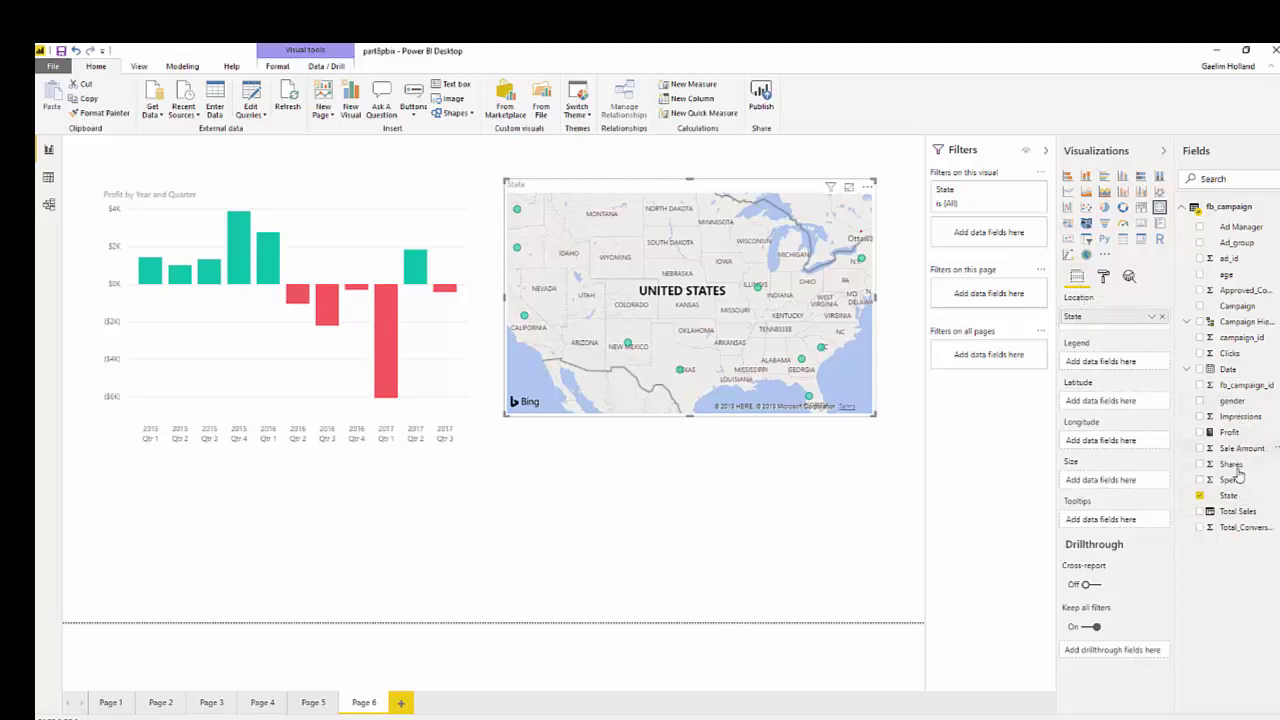
{"action": "left_click_drag", "start_coordinate": [1236, 434], "coordinate": [1120, 486]}
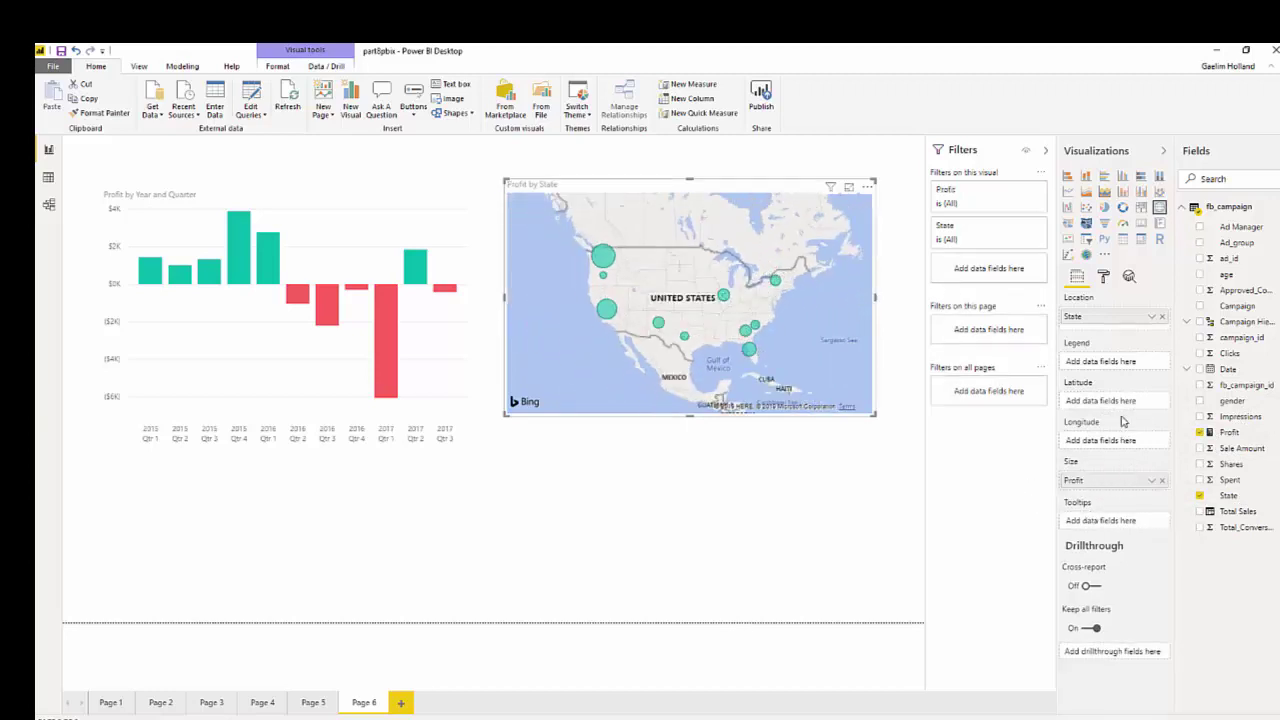
{"action": "left_click", "coordinate": [1104, 278]}
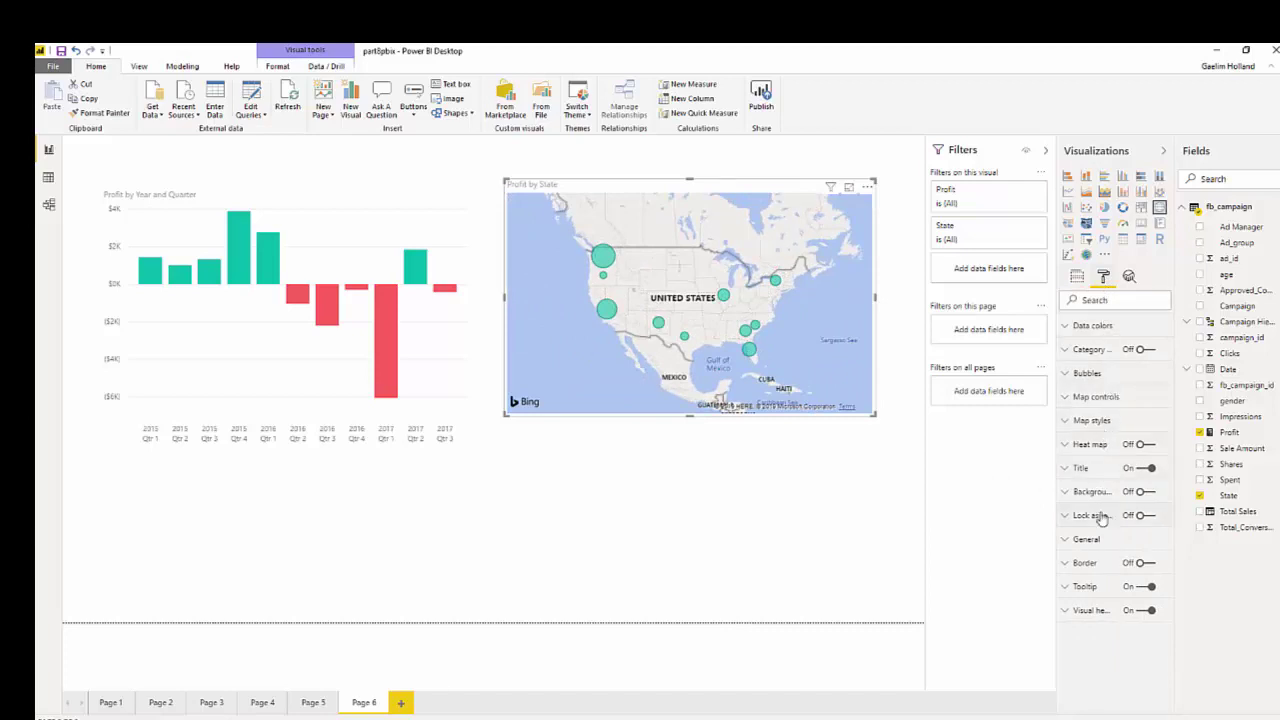
Give the map bubbles a diverging red–yellow–green conditional colour scale.
{"action": "left_click", "coordinate": [1085, 325]}
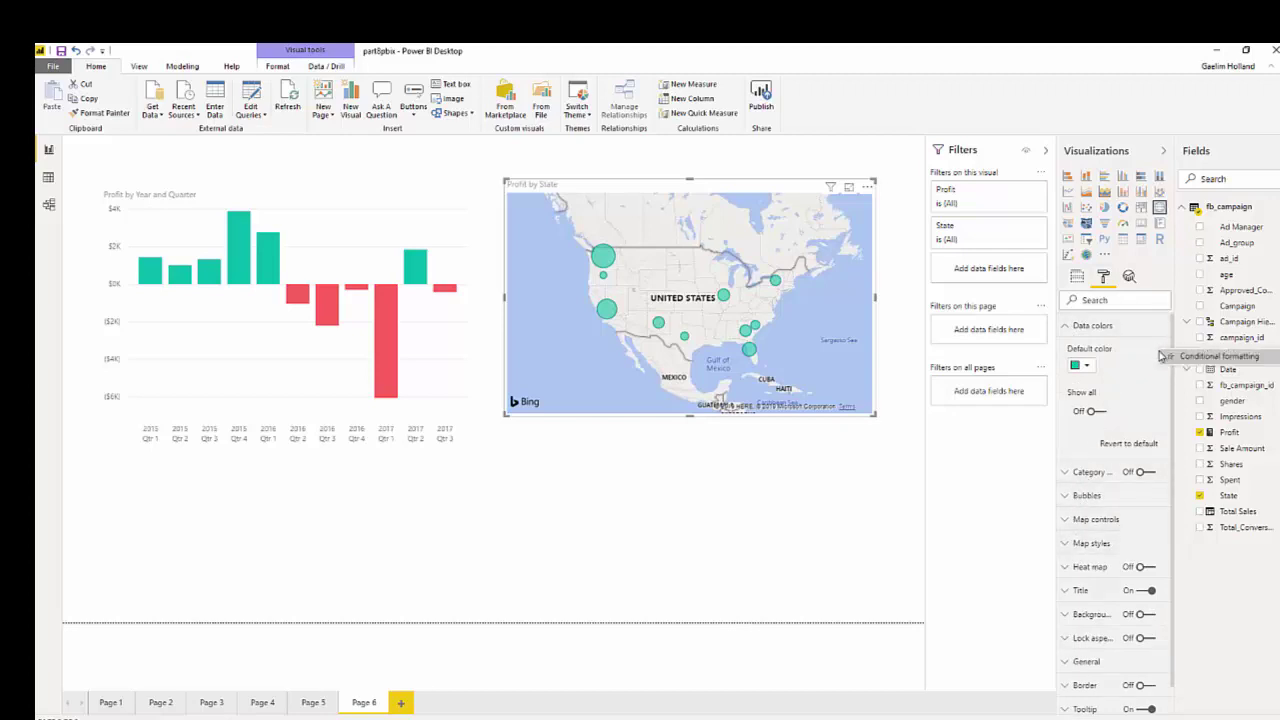
{"action": "left_click", "coordinate": [1200, 356]}
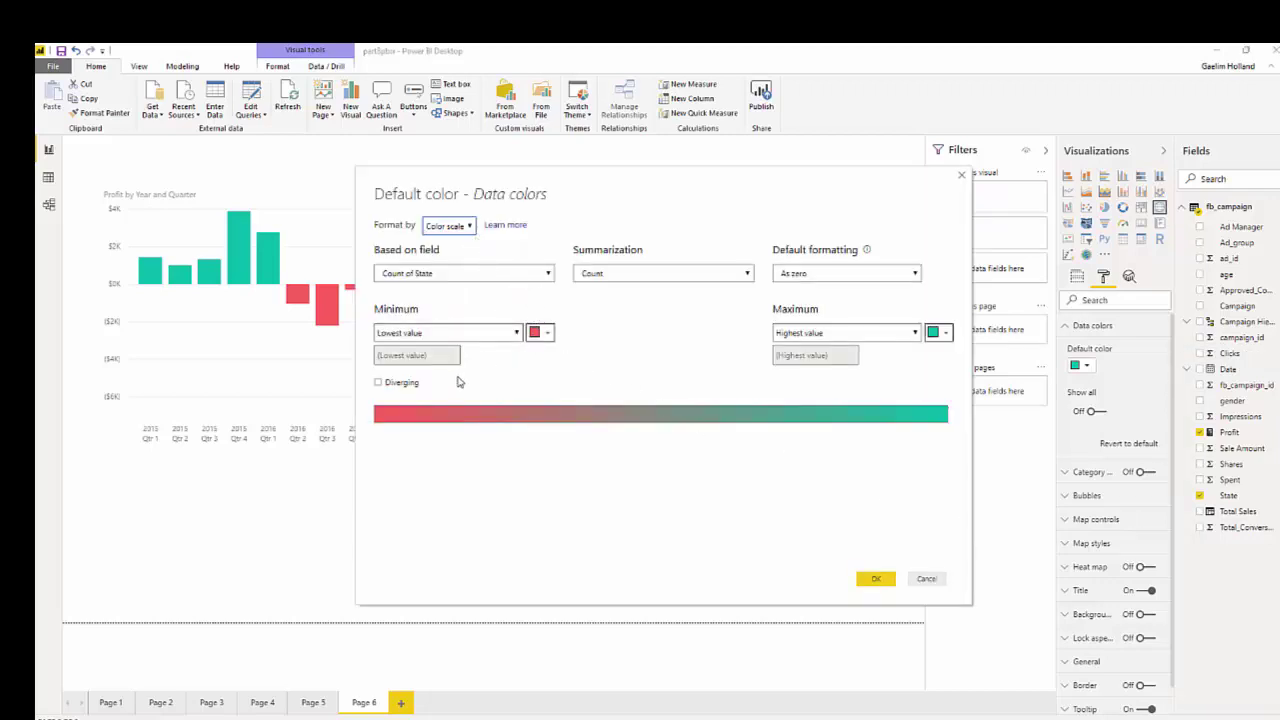
{"action": "left_click", "coordinate": [378, 383]}
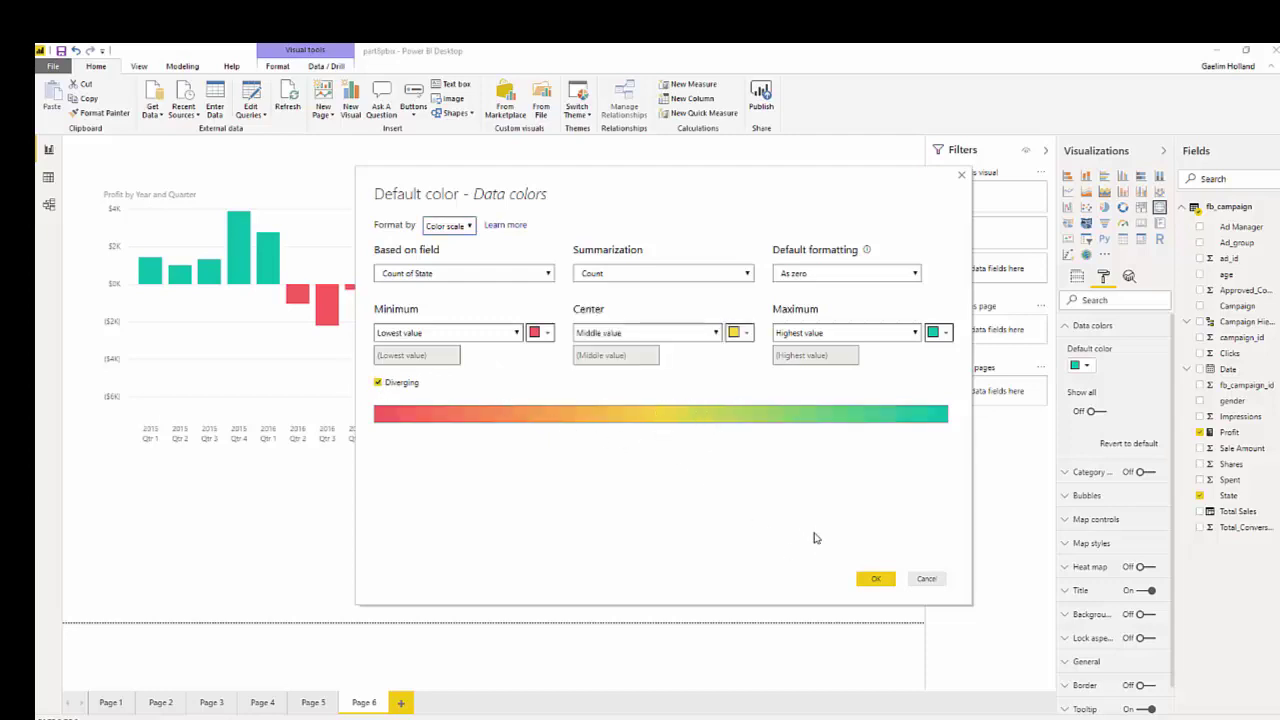
{"action": "left_click", "coordinate": [866, 578]}
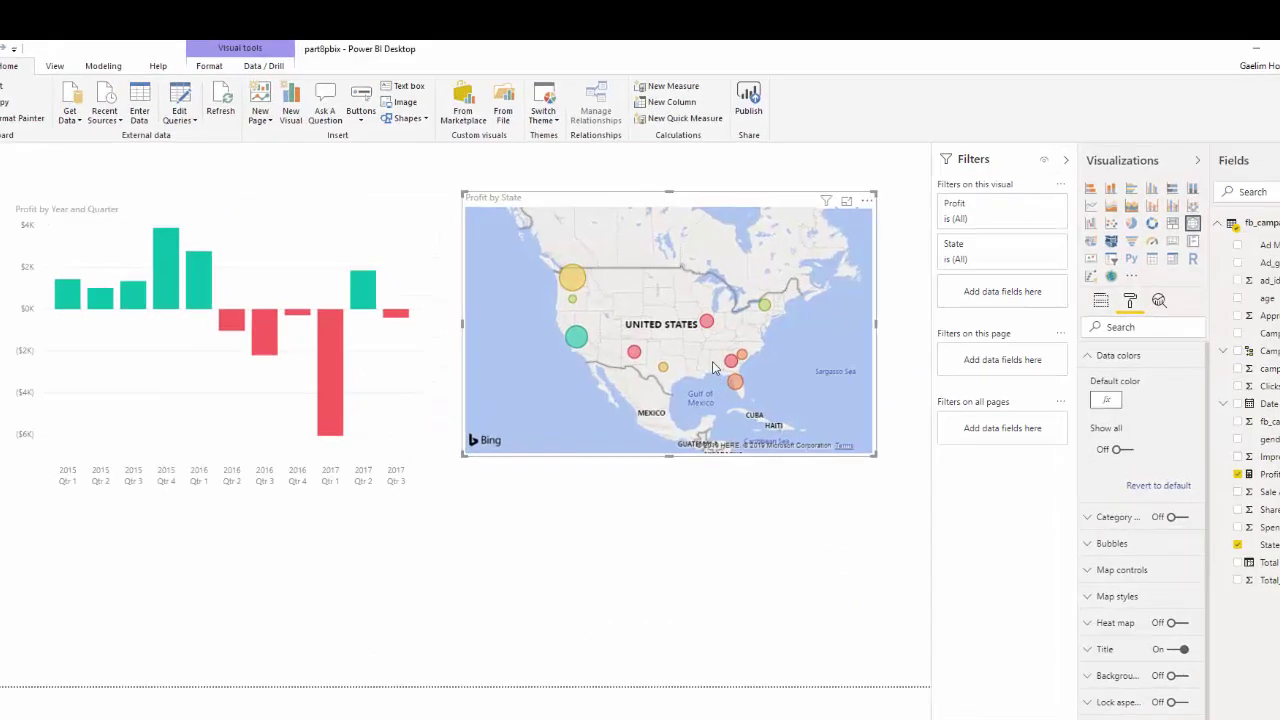
Read the Spent tooltips on the California and Illinois bubbles.
{"action": "mouse_move", "coordinate": [648, 330]}
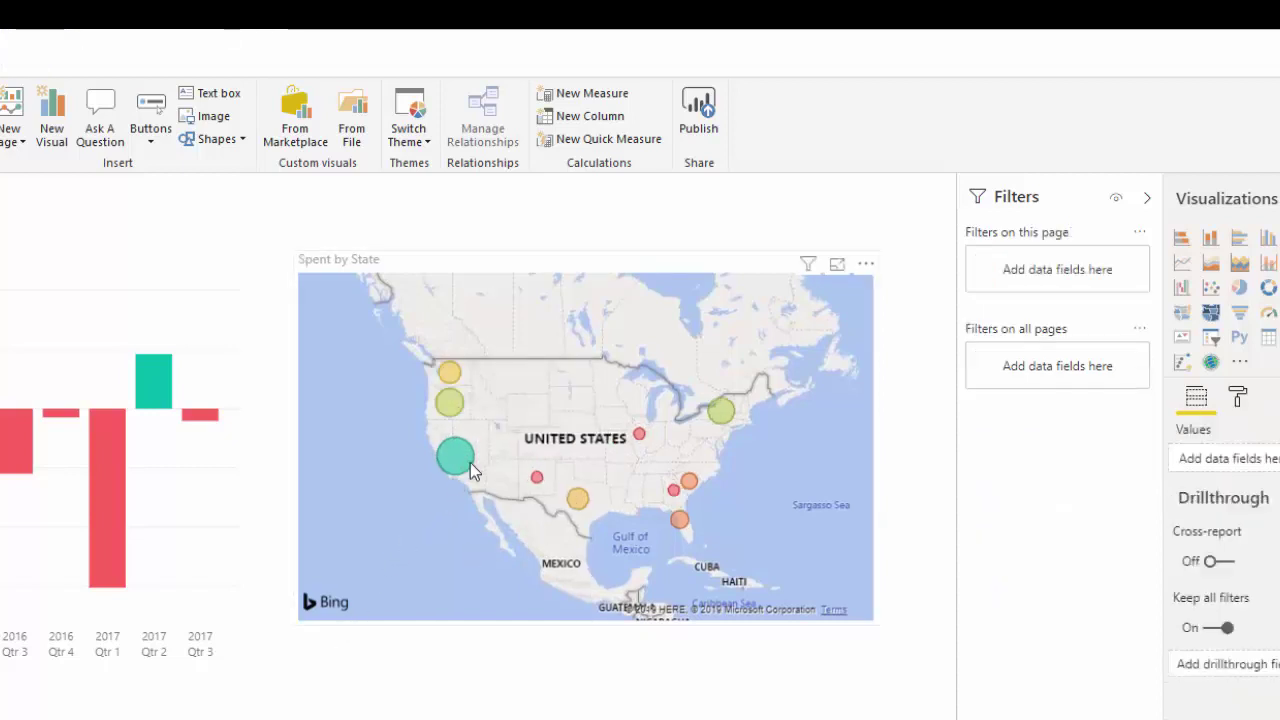
{"action": "mouse_move", "coordinate": [470, 462]}
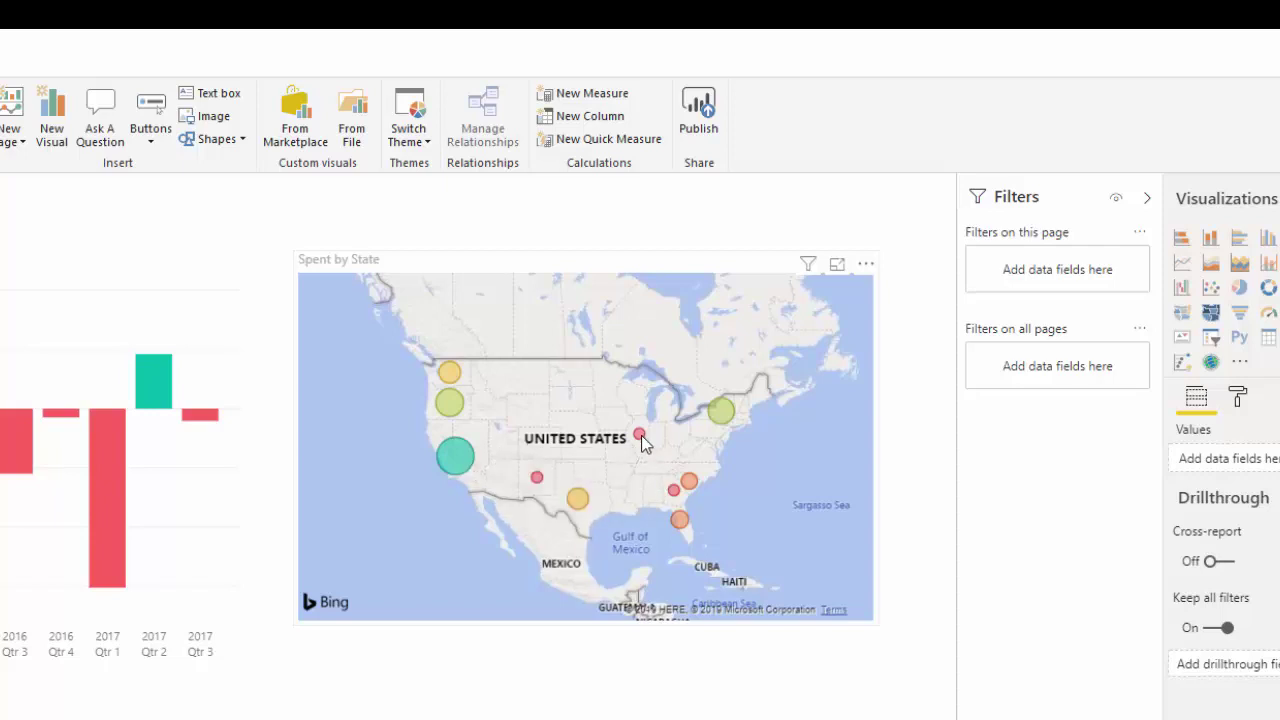
{"action": "mouse_move", "coordinate": [643, 440]}
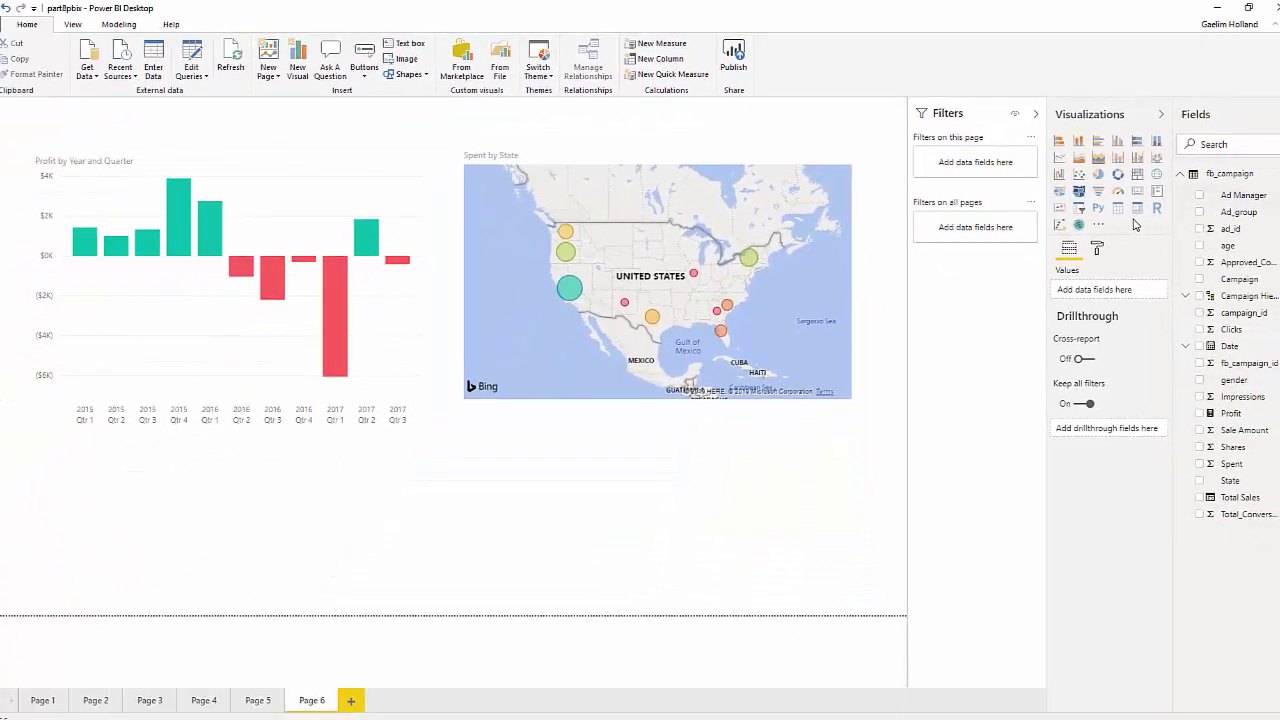
Add a matrix of State and Profit with a $2,304.25 total, placed under the map.
{"action": "left_click", "coordinate": [1137, 208]}
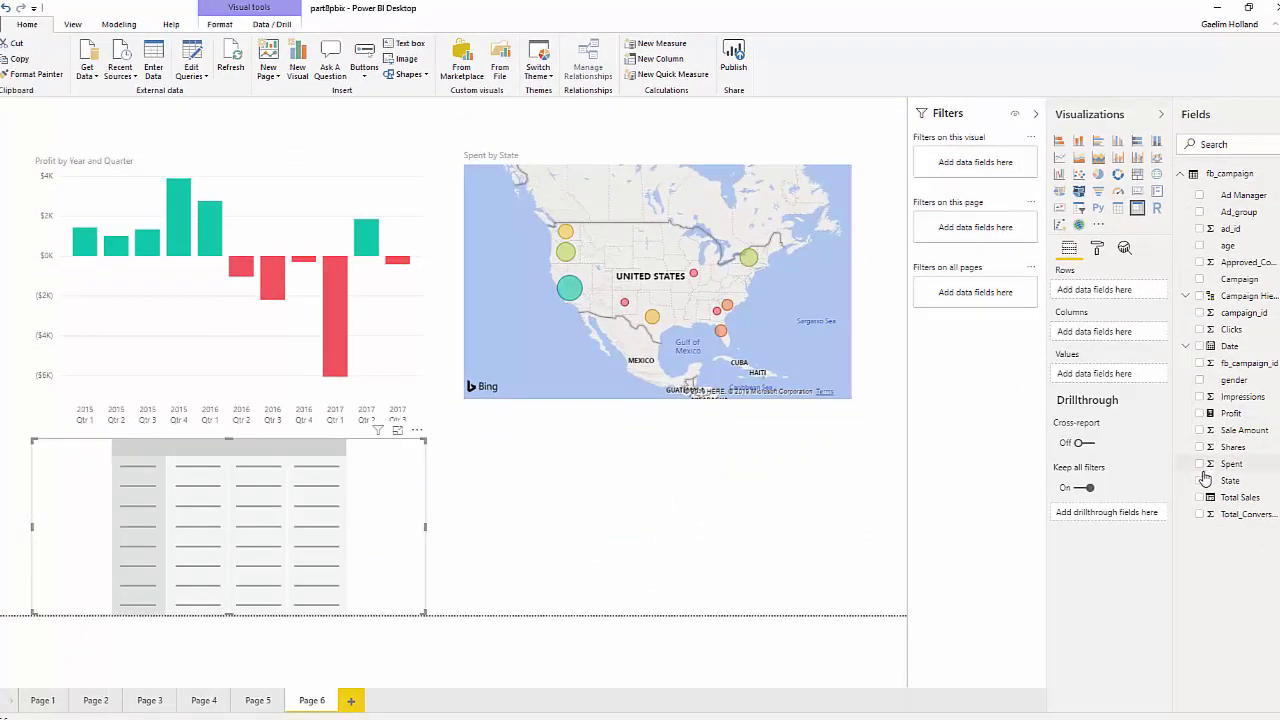
{"action": "left_click", "coordinate": [1199, 480]}
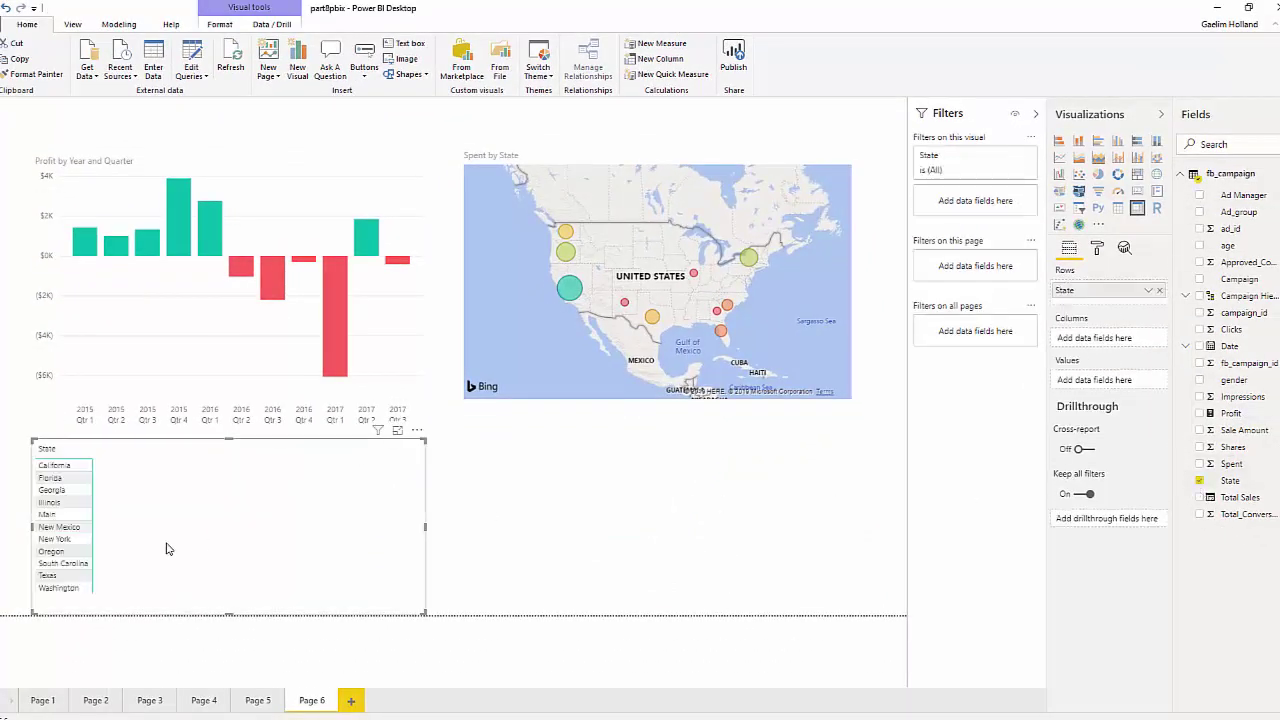
{"action": "left_click_drag", "start_coordinate": [167, 548], "coordinate": [603, 546]}
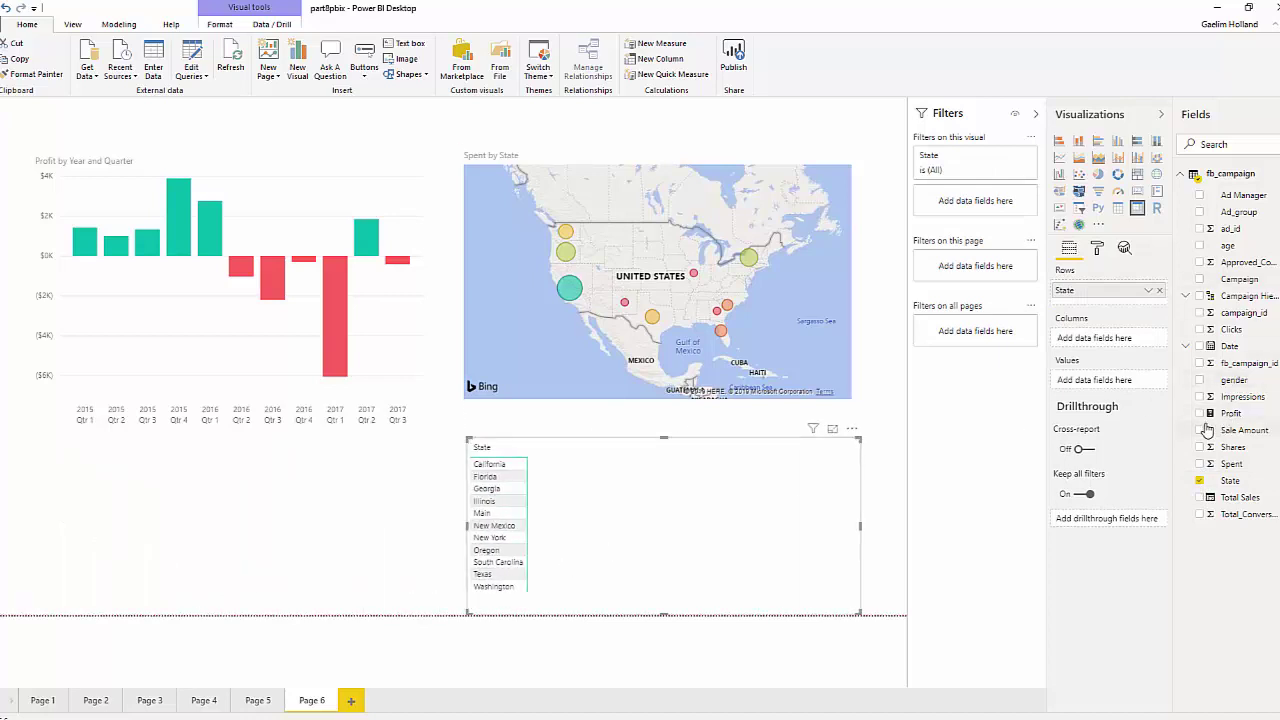
{"action": "left_click_drag", "start_coordinate": [1205, 413], "coordinate": [335, 482]}
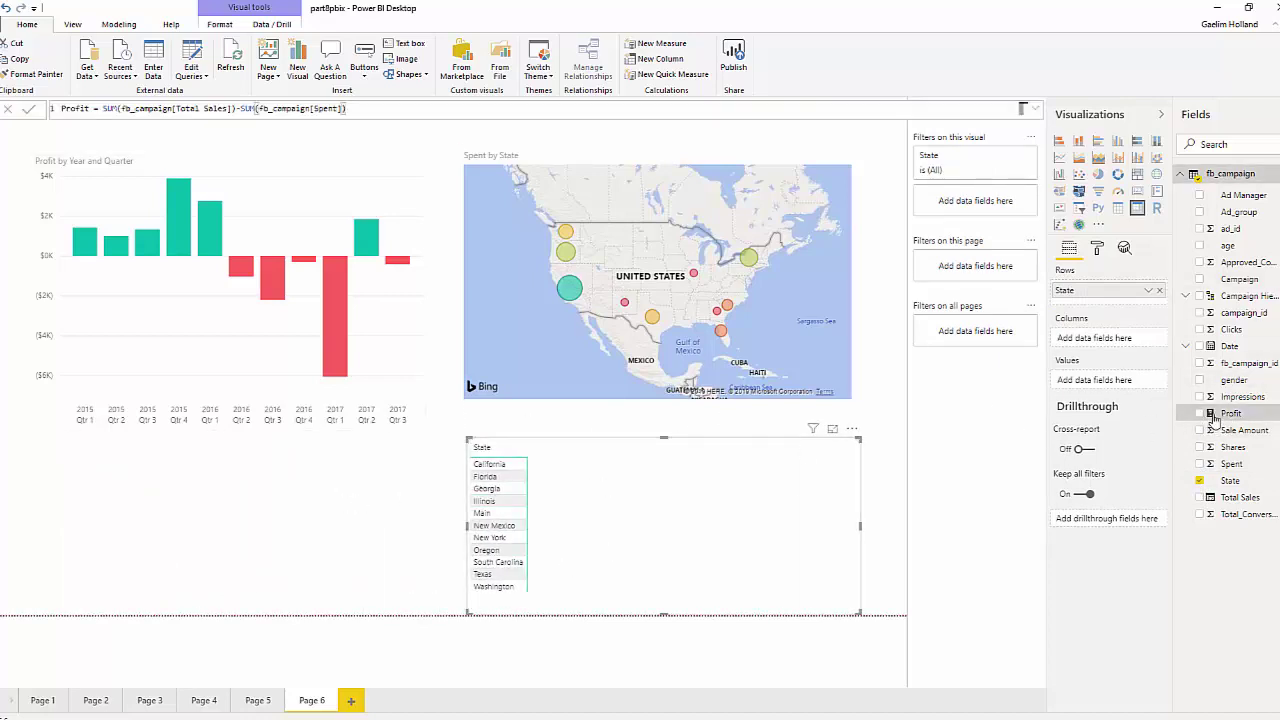
{"action": "left_click_drag", "start_coordinate": [754, 466], "coordinate": [736, 449]}
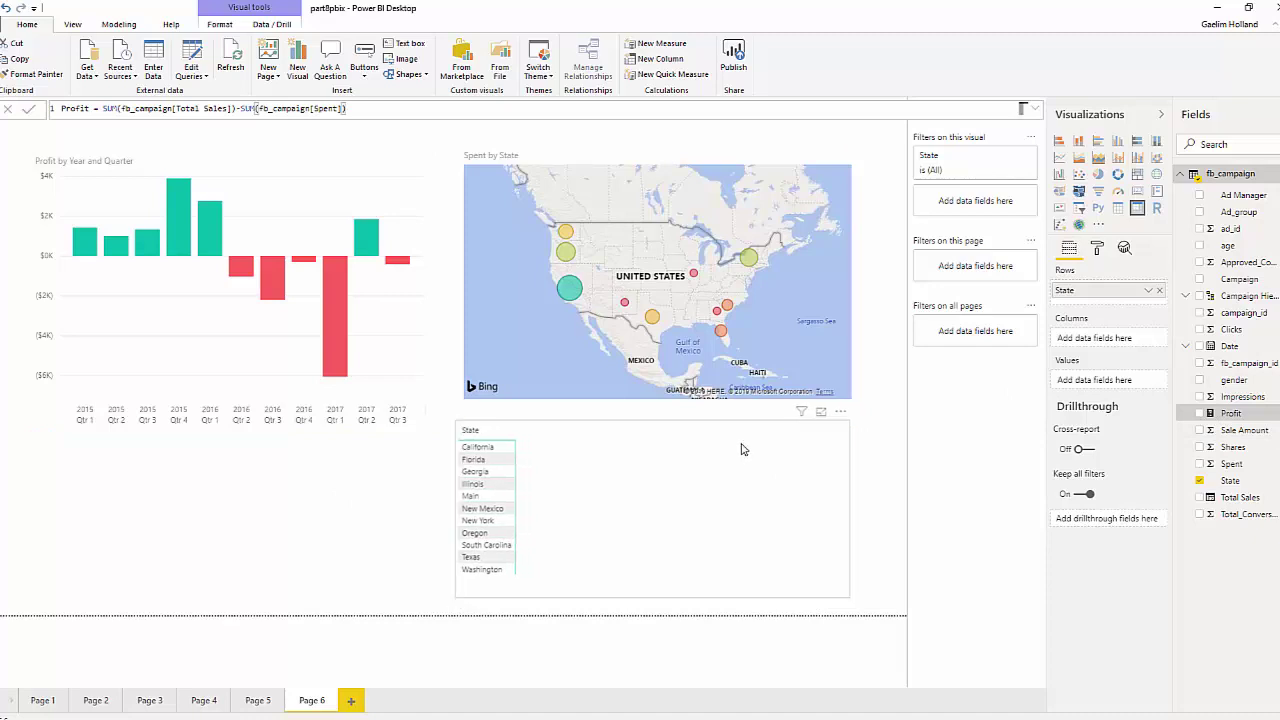
{"action": "left_click", "coordinate": [1199, 413]}
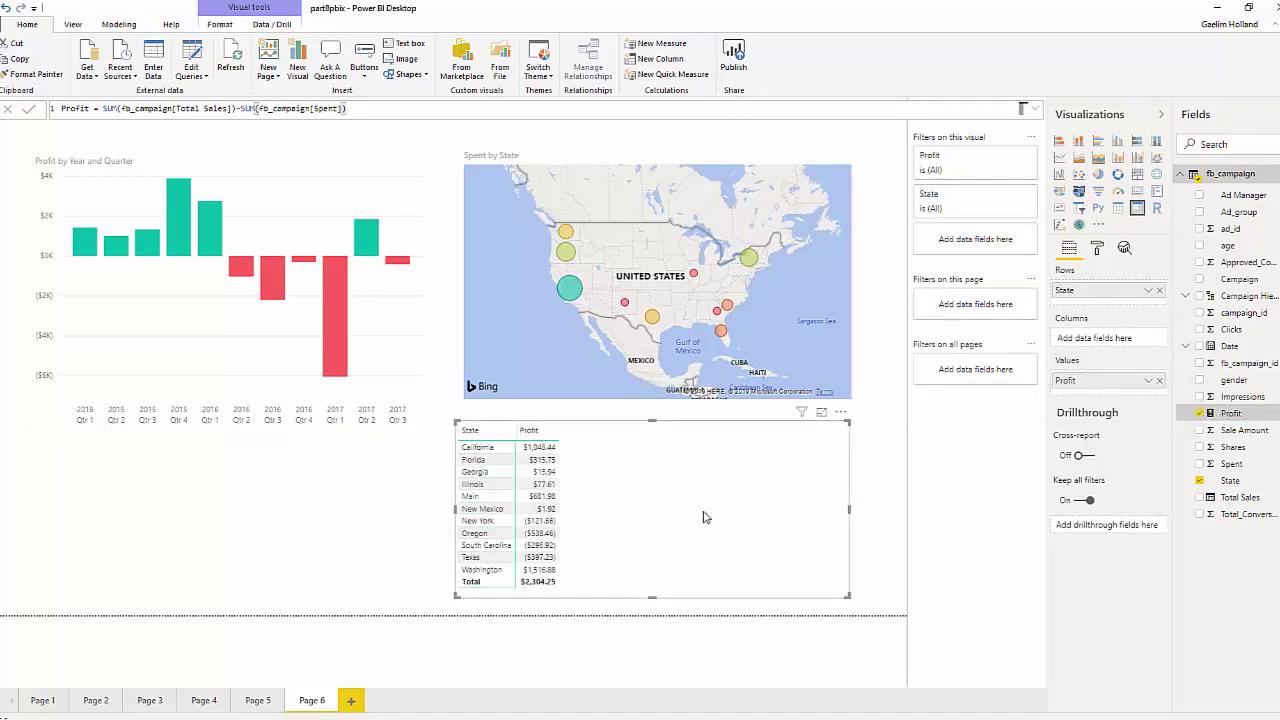
{"action": "left_click", "coordinate": [1099, 254]}
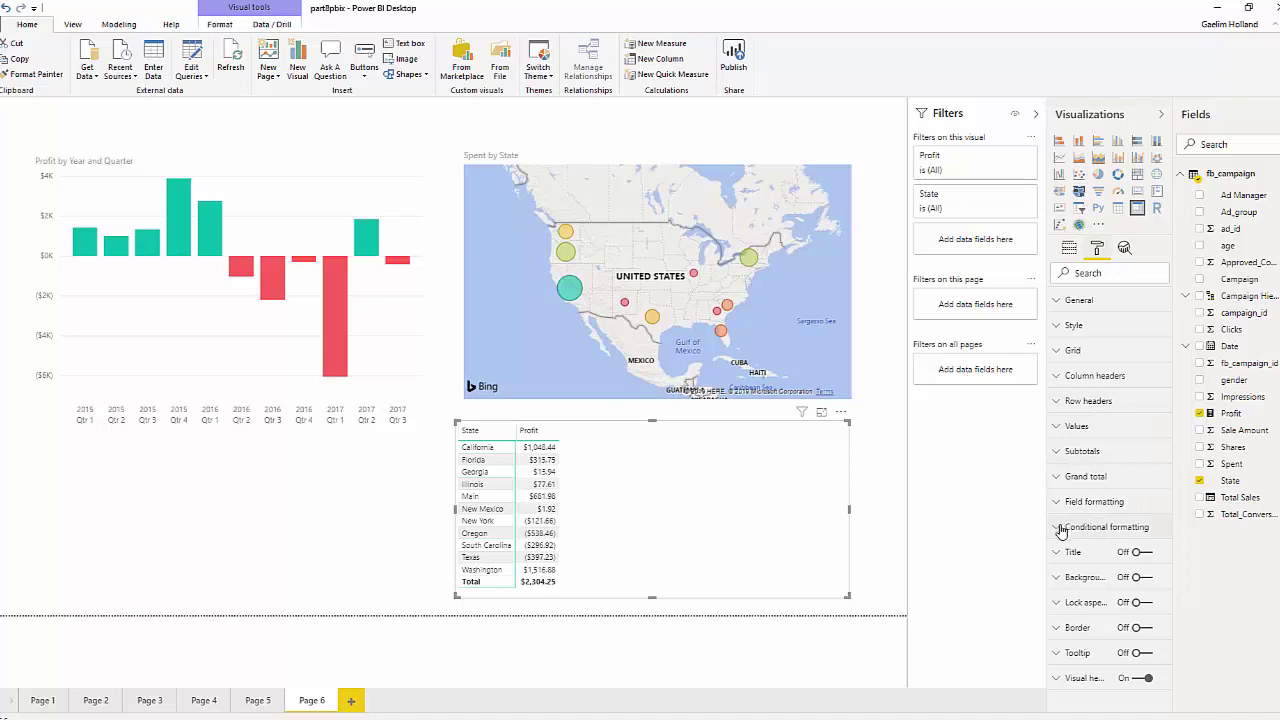
Shade each Profit cell's background on a red-to-teal colour scale, red for losses and teal for gains.
{"action": "left_click", "coordinate": [1092, 528]}
{"action": "scroll", "coordinate": [1116, 496], "scroll_direction": "down", "scroll_amount": 2}
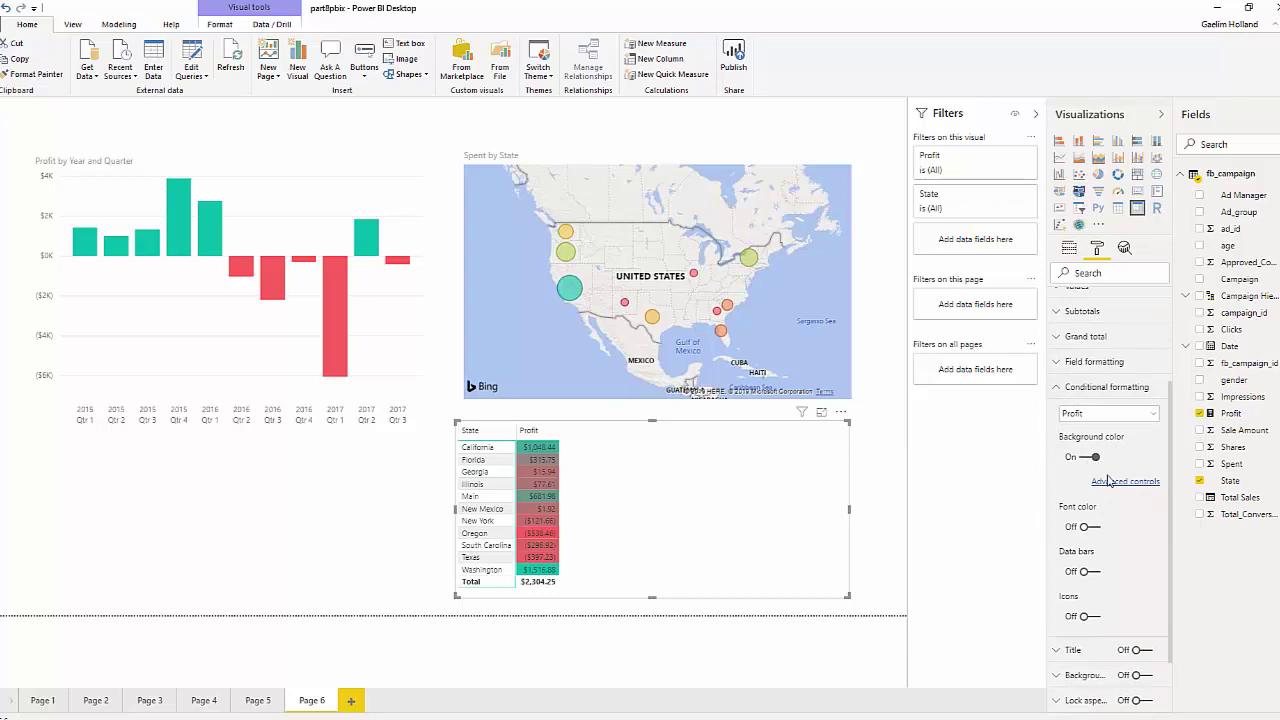
{"action": "left_click", "coordinate": [1117, 484]}
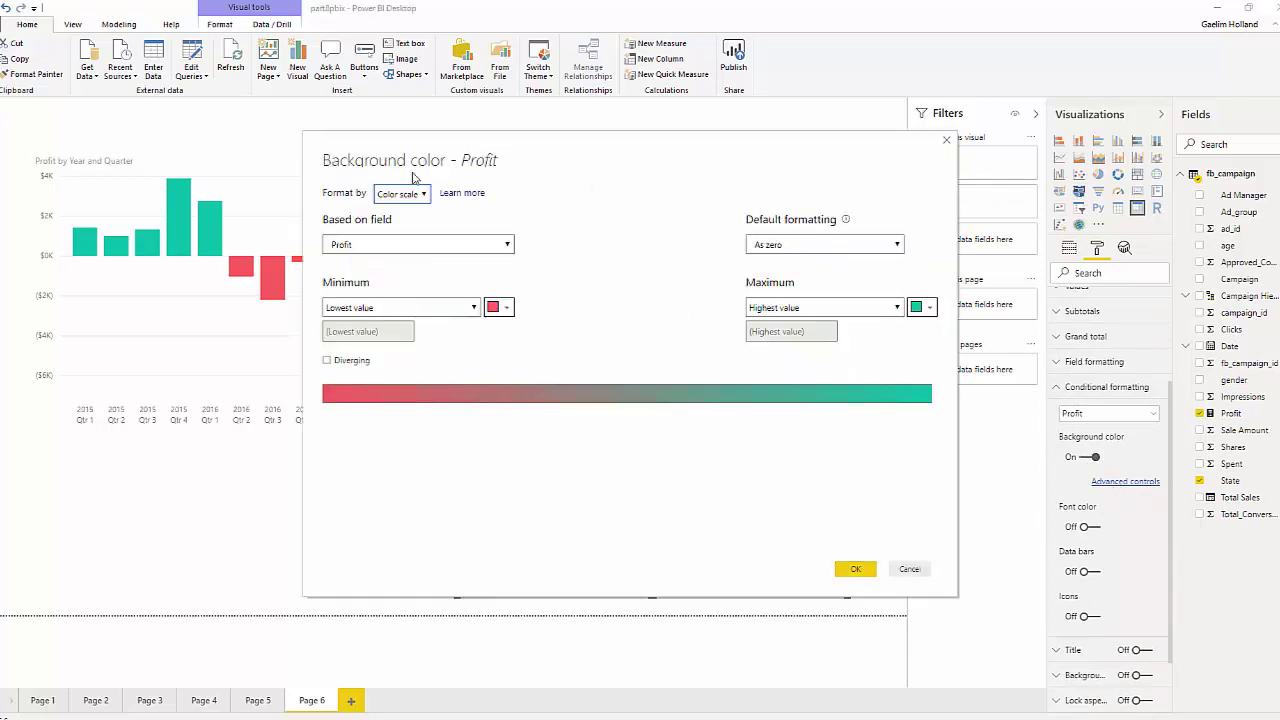
{"action": "left_click", "coordinate": [424, 196]}
{"action": "left_click", "coordinate": [424, 200]}
{"action": "left_click", "coordinate": [944, 142]}
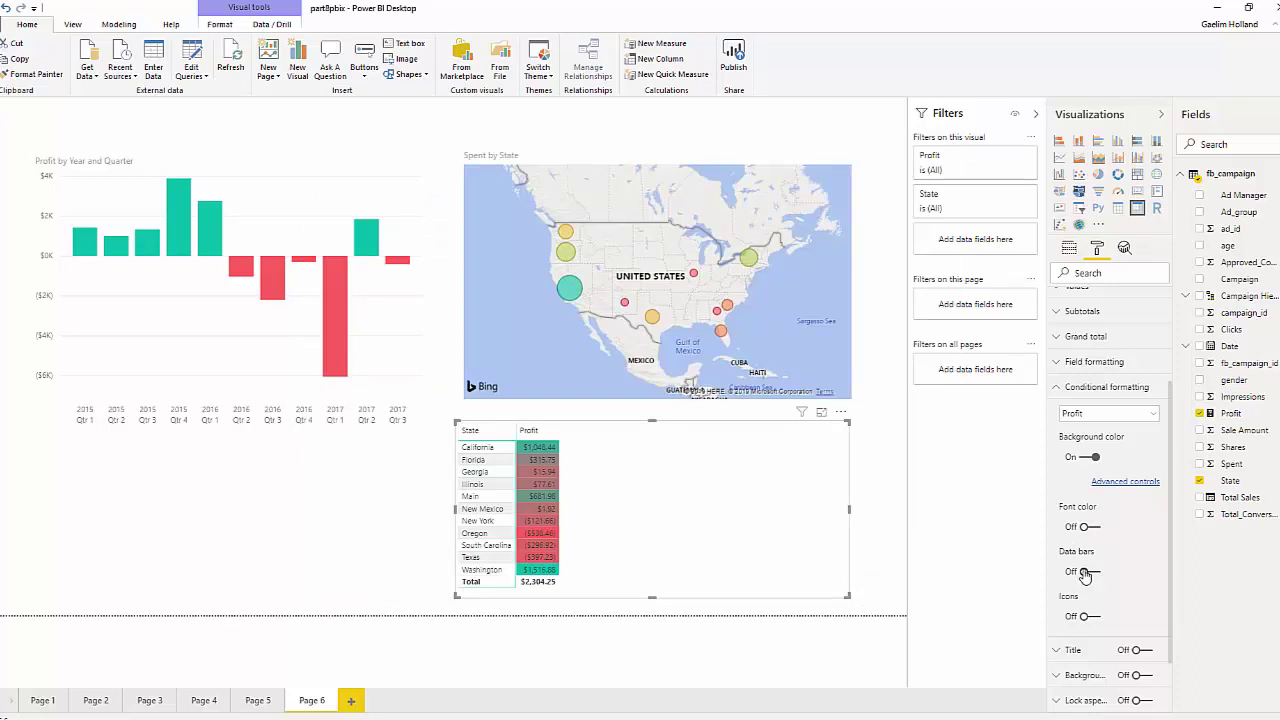
Replace the Profit background shading with data bars, red for losses and teal for gains.
{"action": "left_click", "coordinate": [1092, 456]}
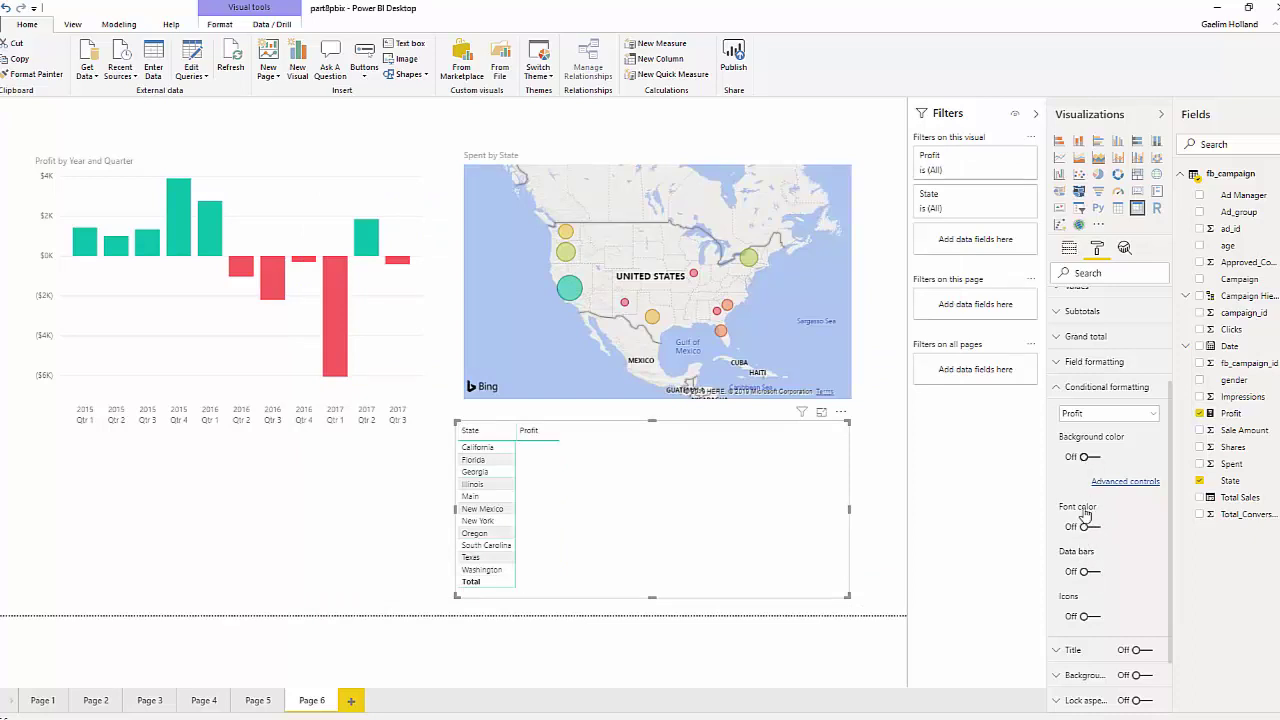
{"action": "left_click", "coordinate": [1088, 502]}
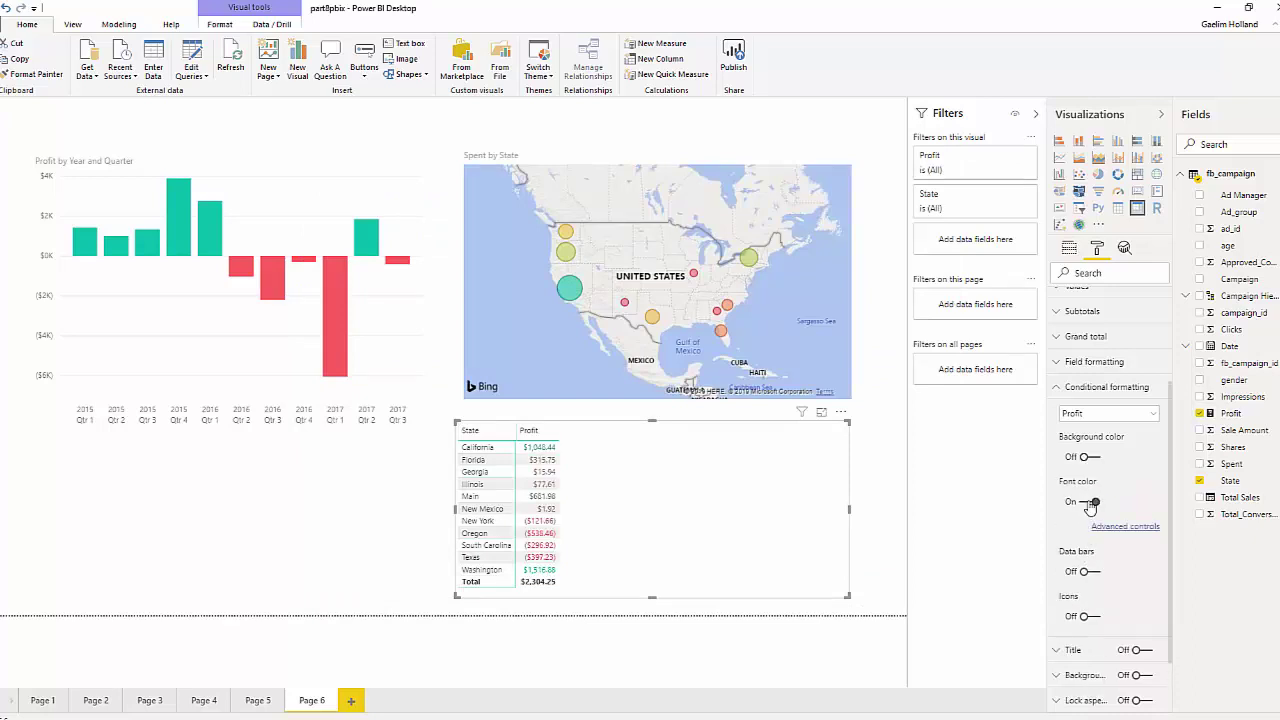
{"action": "left_click", "coordinate": [1088, 502]}
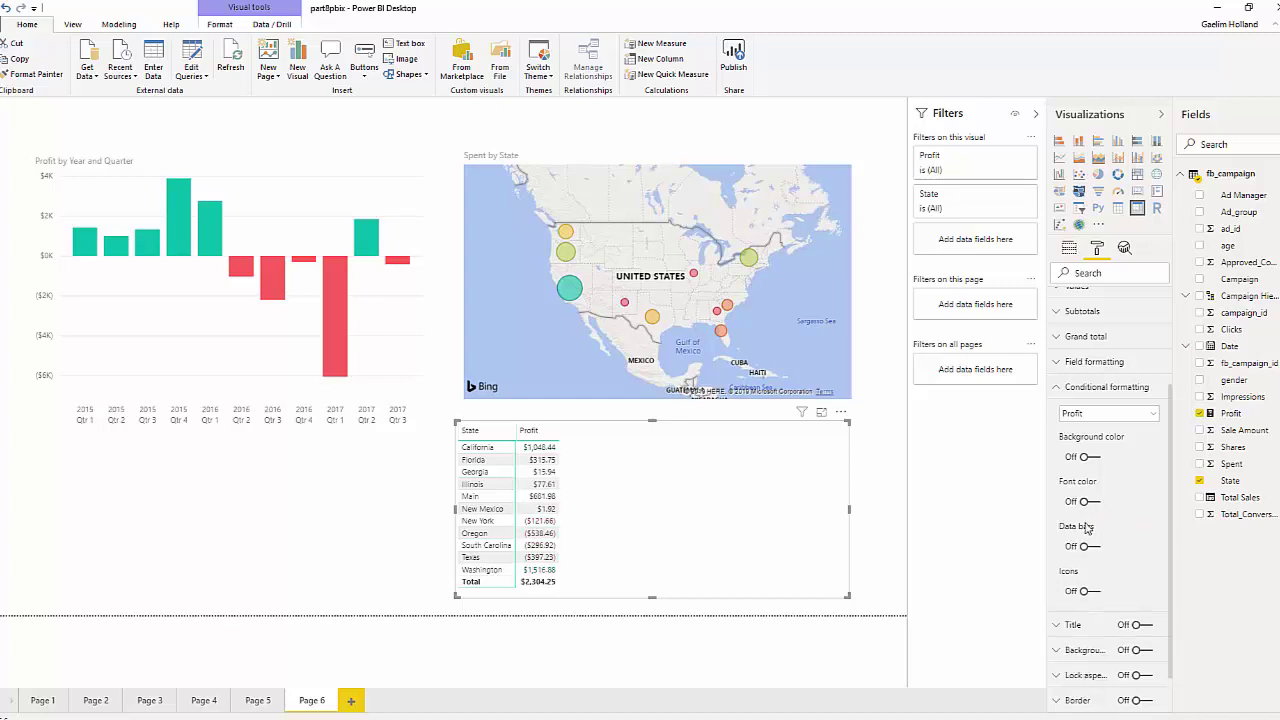
{"action": "left_click", "coordinate": [1087, 547]}
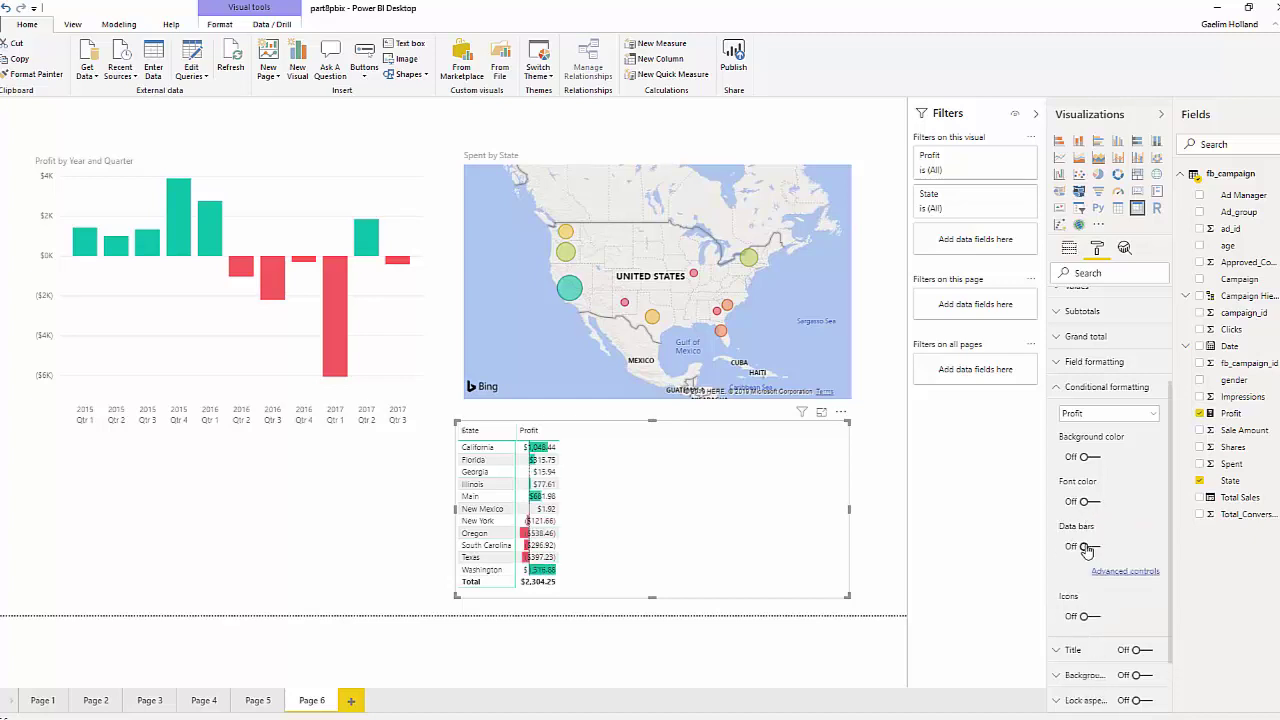